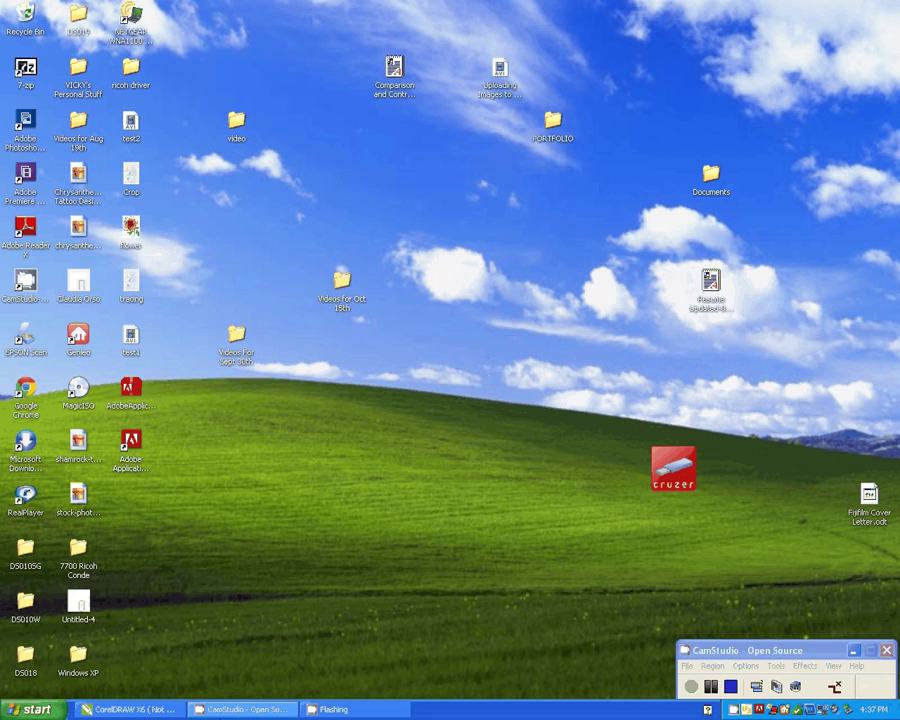
- View the Digital Downloads page of conde.com in Internet Explorer without making it the default browser, and close the browser
key(super)
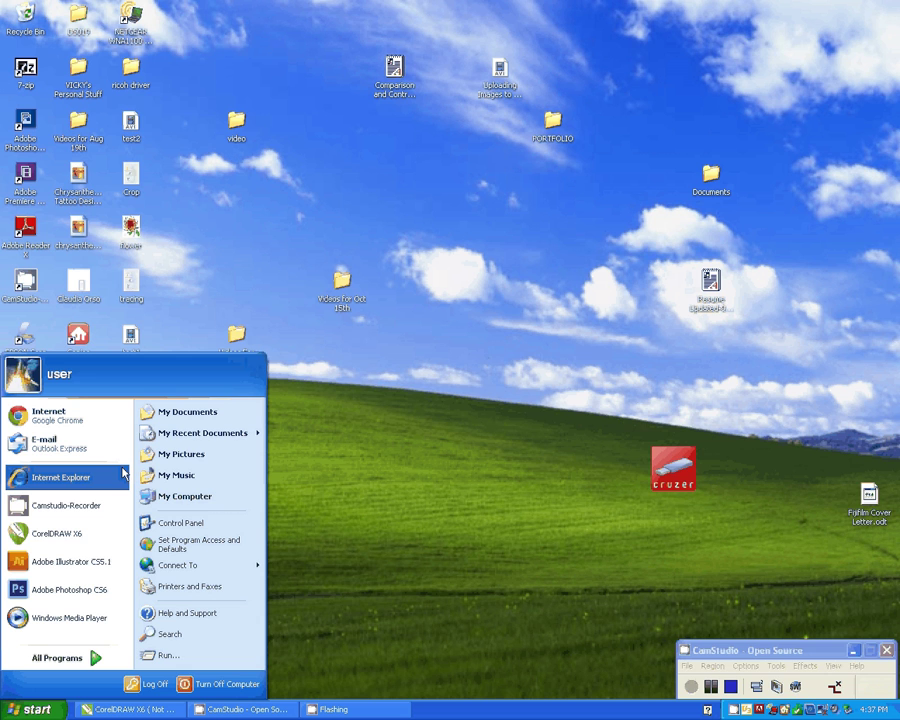
click(124, 475)
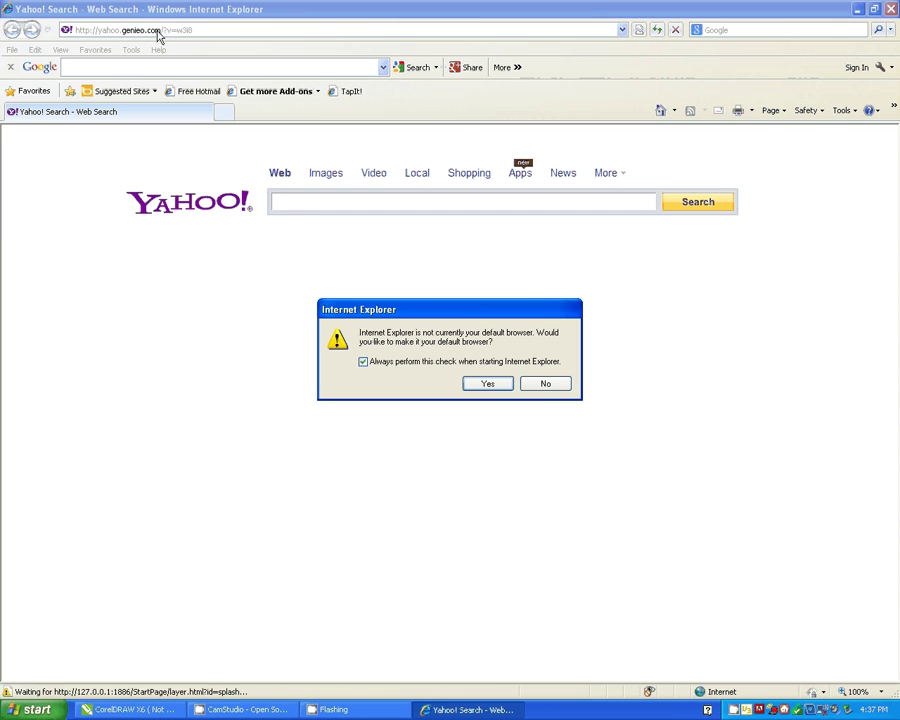
key(Escape)
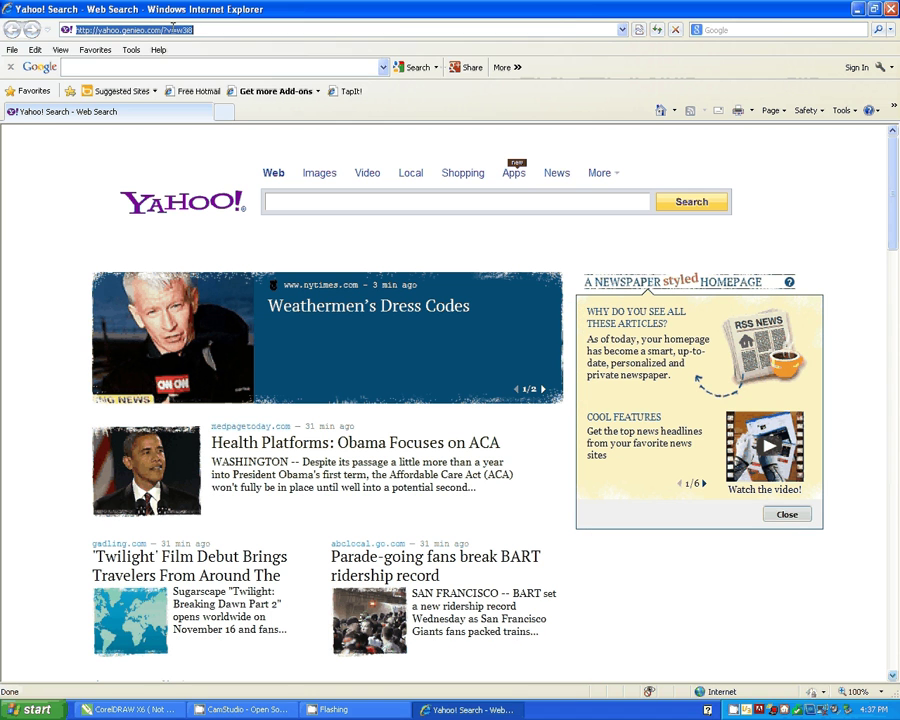
text(conde)
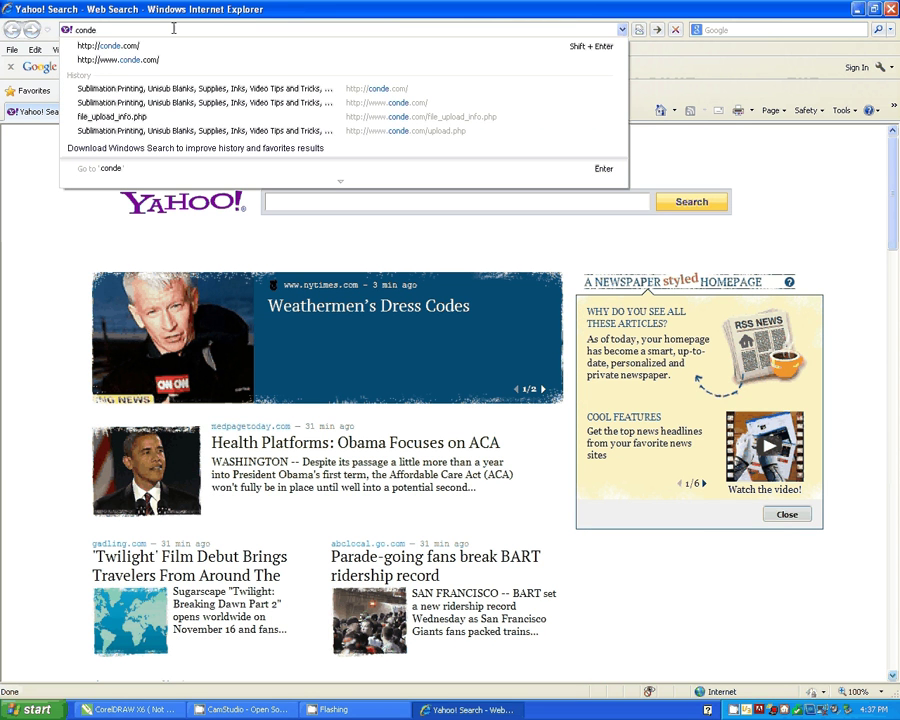
text(.com)
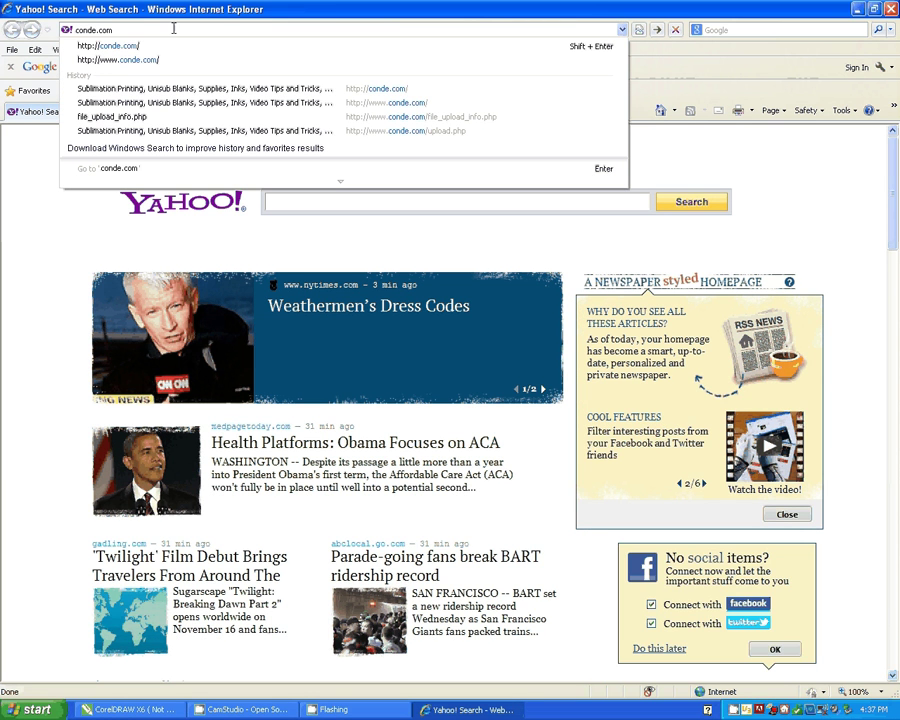
key(Return)
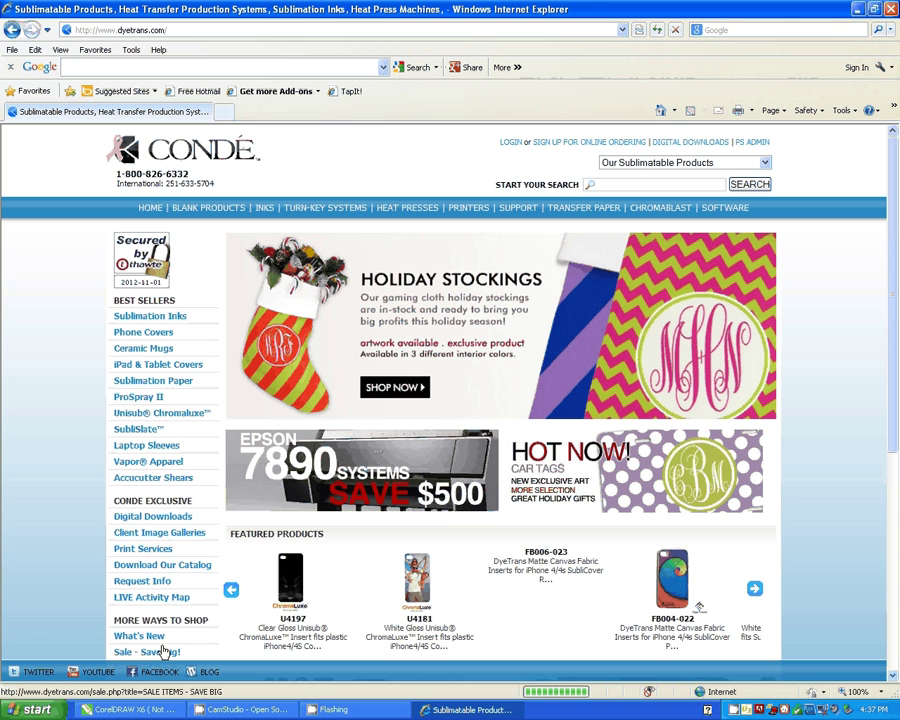
click(153, 516)
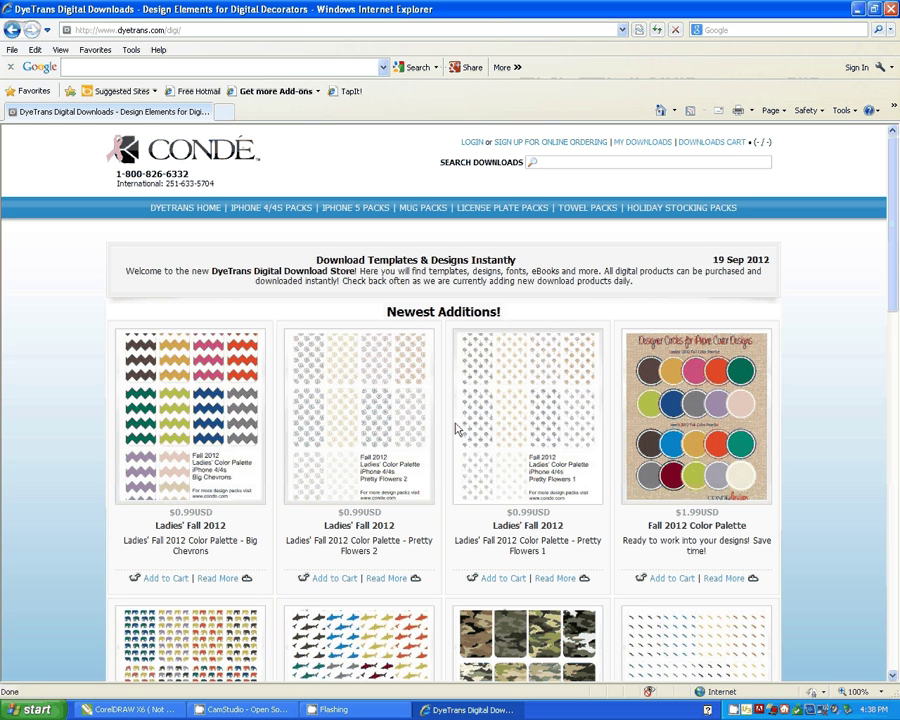
click(891, 10)
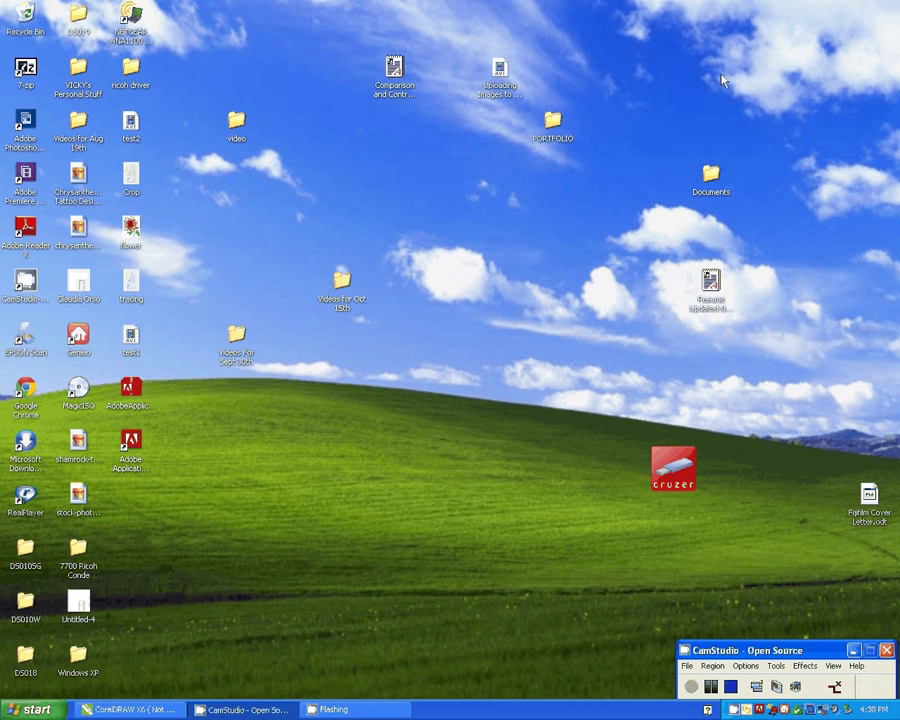
- Create a desktop folder named Digital Downloads Fonts and move it beside the NETGEAR shortcut
click(461, 312)
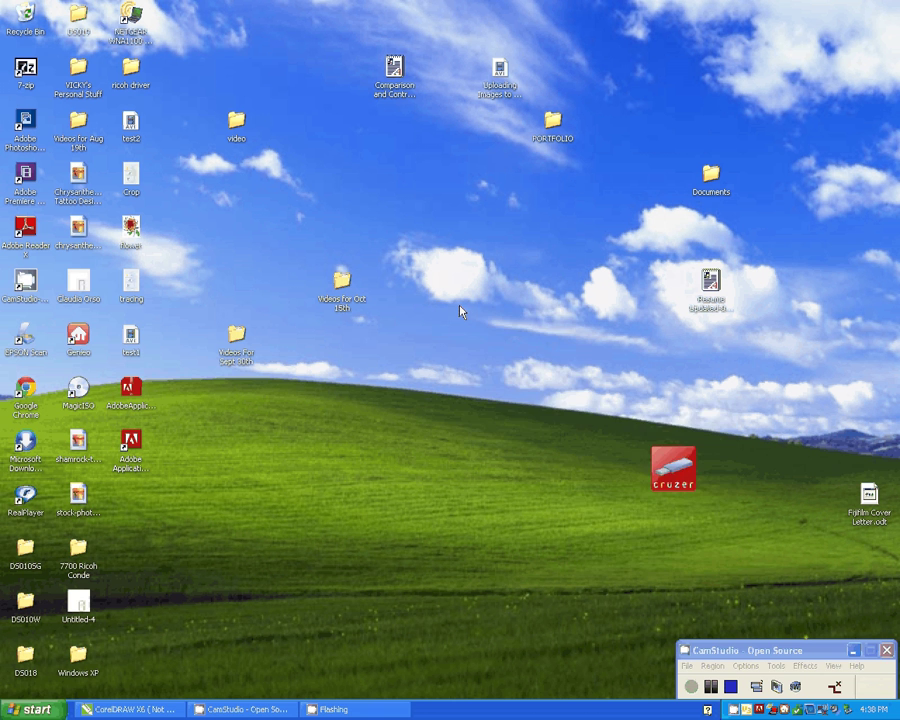
right_click(460, 307)
mouse_move(540, 414)
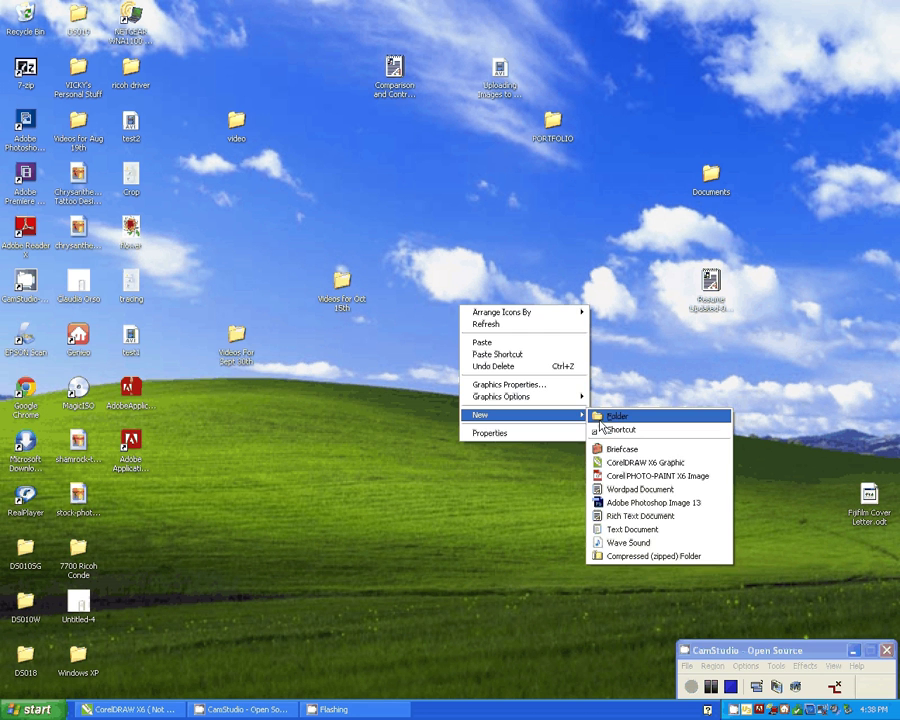
click(599, 420)
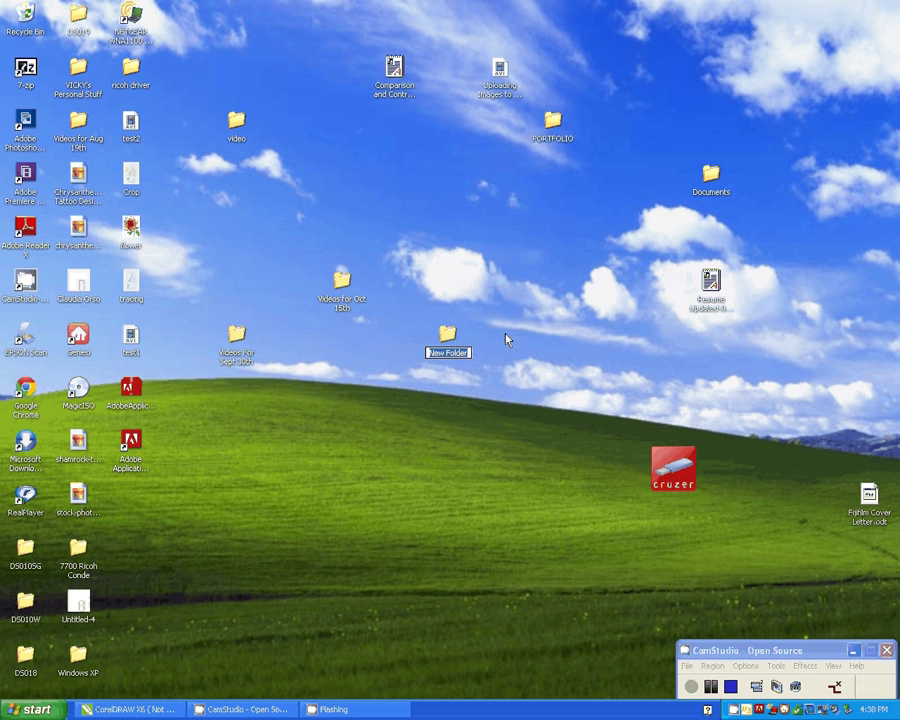
text(D)
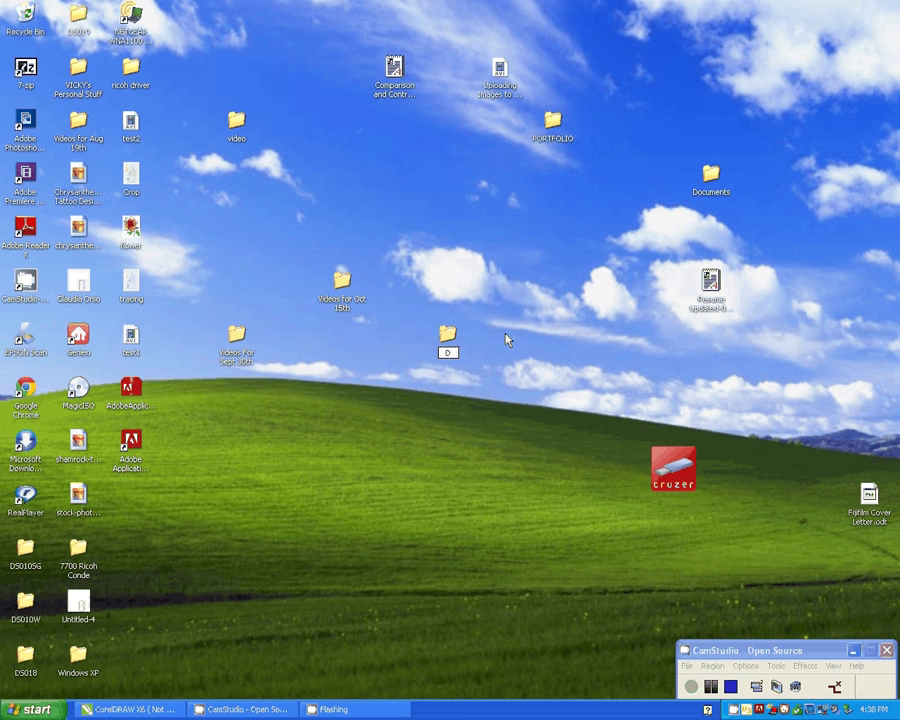
text(igital Downloads)
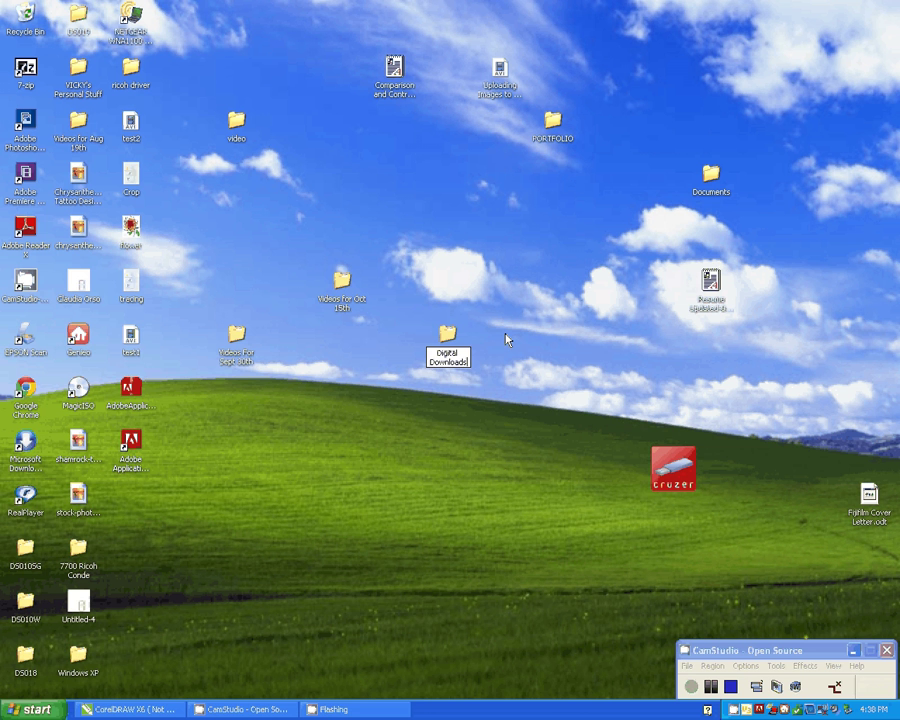
text( Fon)
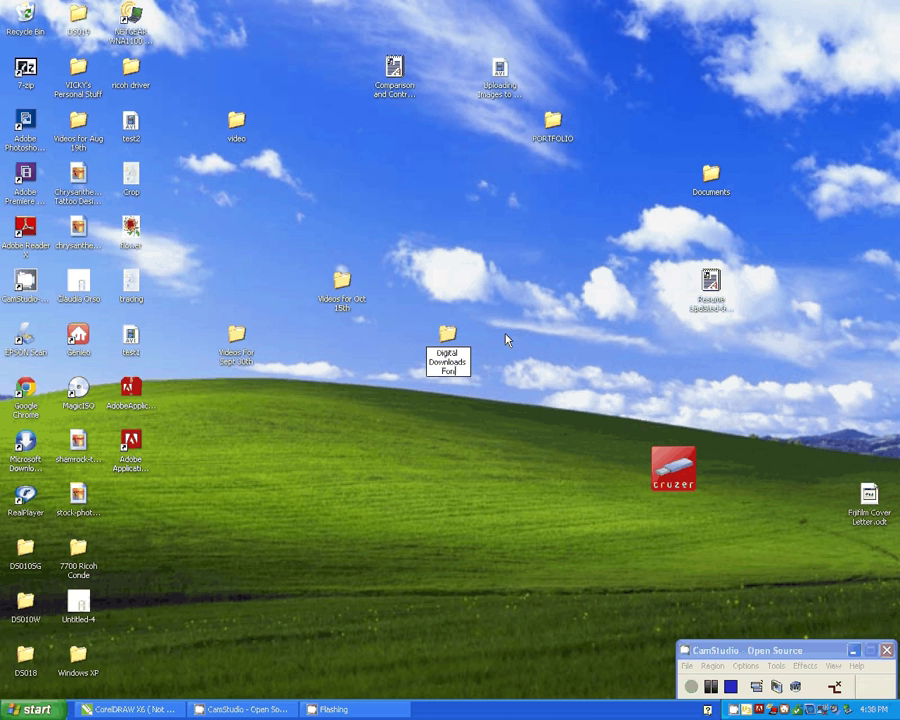
text(ts)
key(Return)
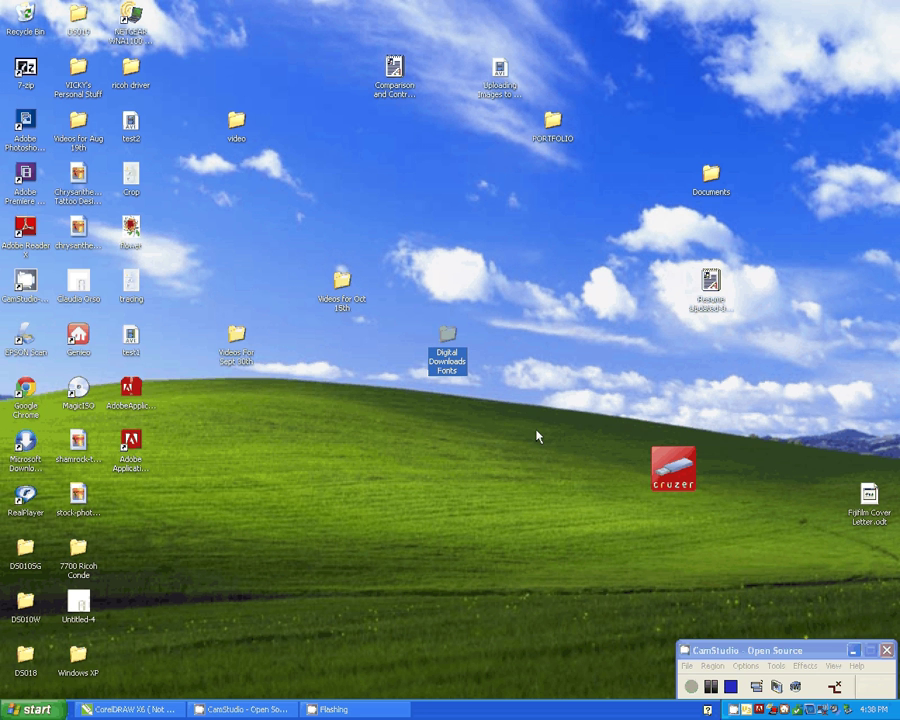
drag(451, 340, 183, 30)
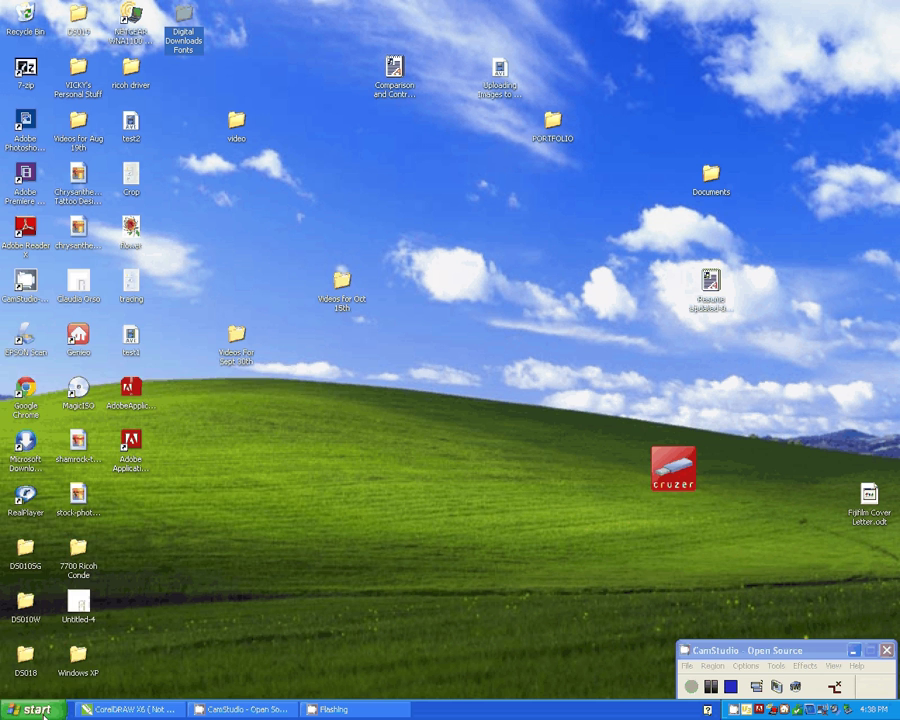
- Open the Harold's Monograms folder on the MY GS DRIVE (F:) removable drive and maximize its window
click(36, 710)
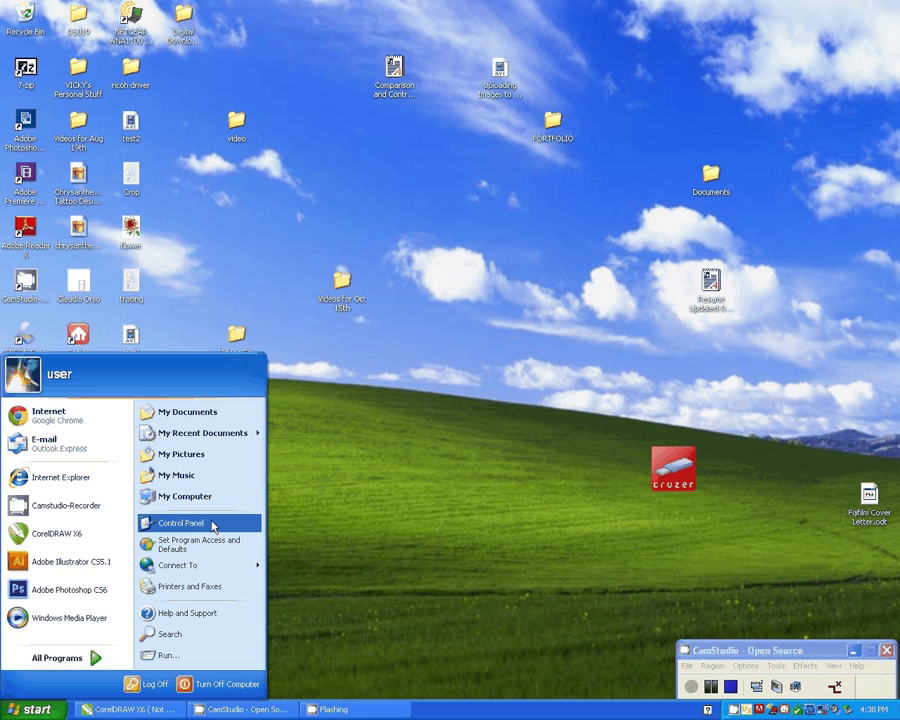
click(184, 496)
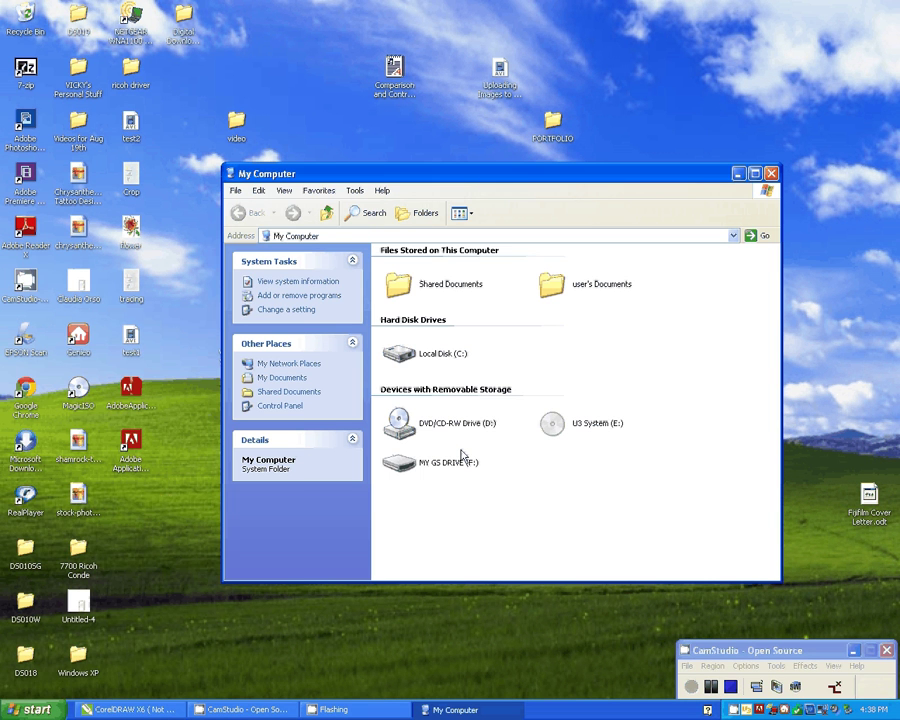
click(405, 467)
double_click(407, 470)
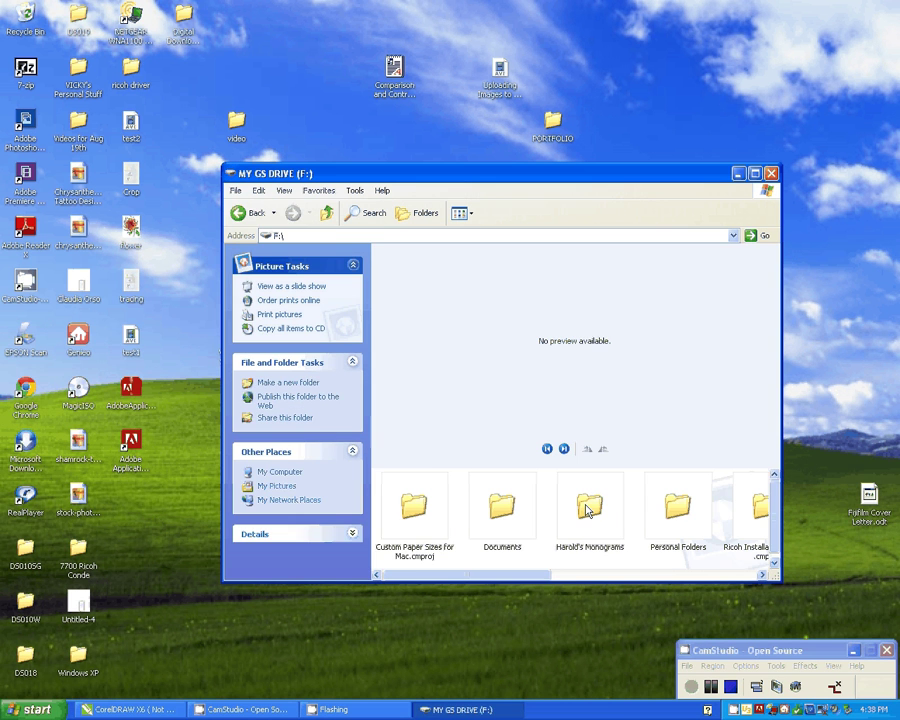
click(589, 510)
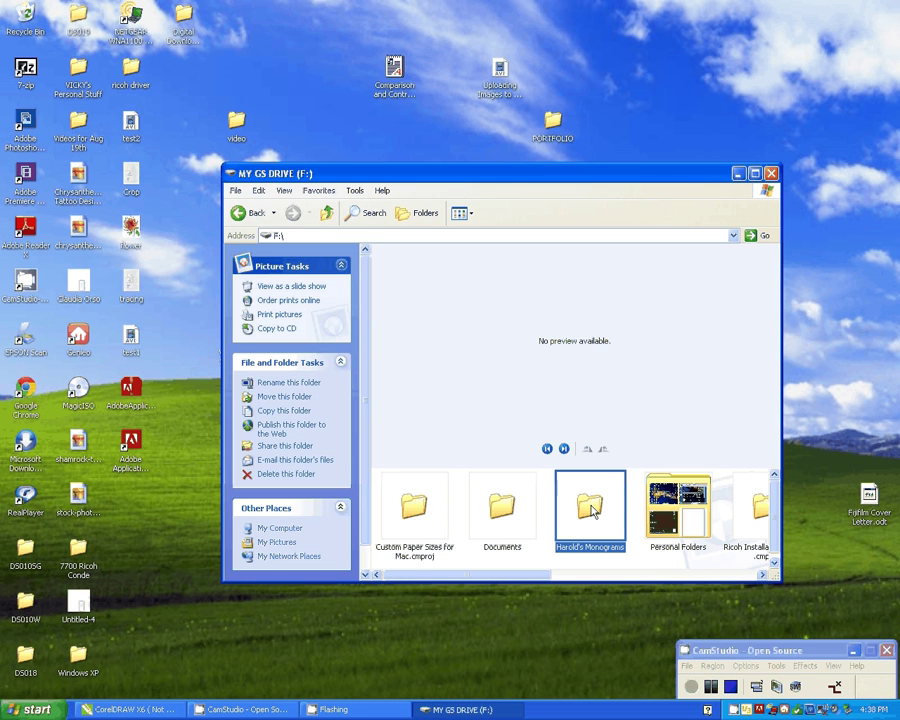
double_click(590, 508)
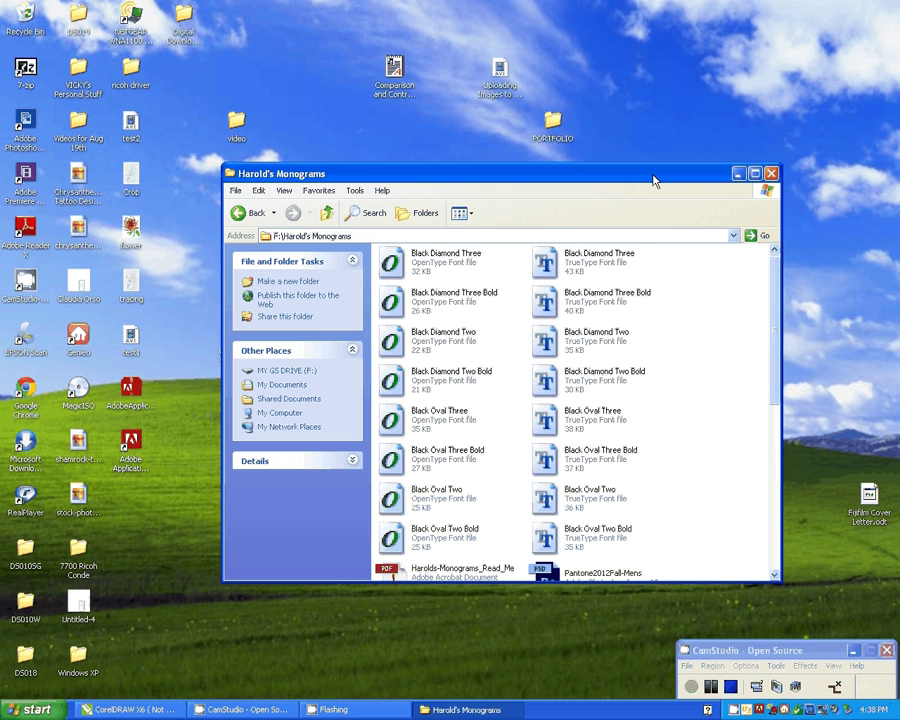
drag(654, 180, 679, 119)
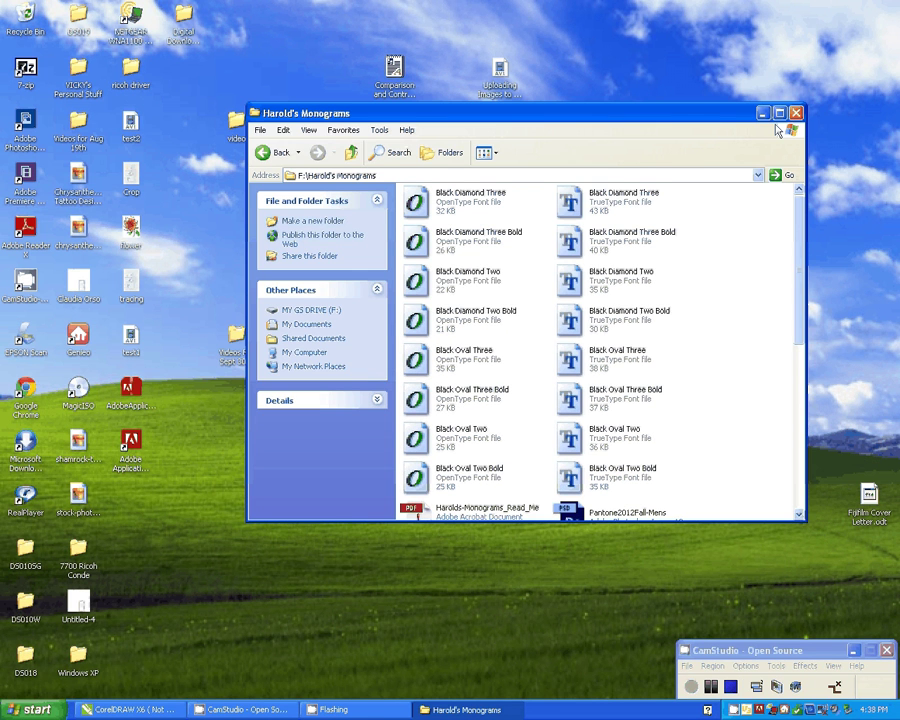
click(780, 113)
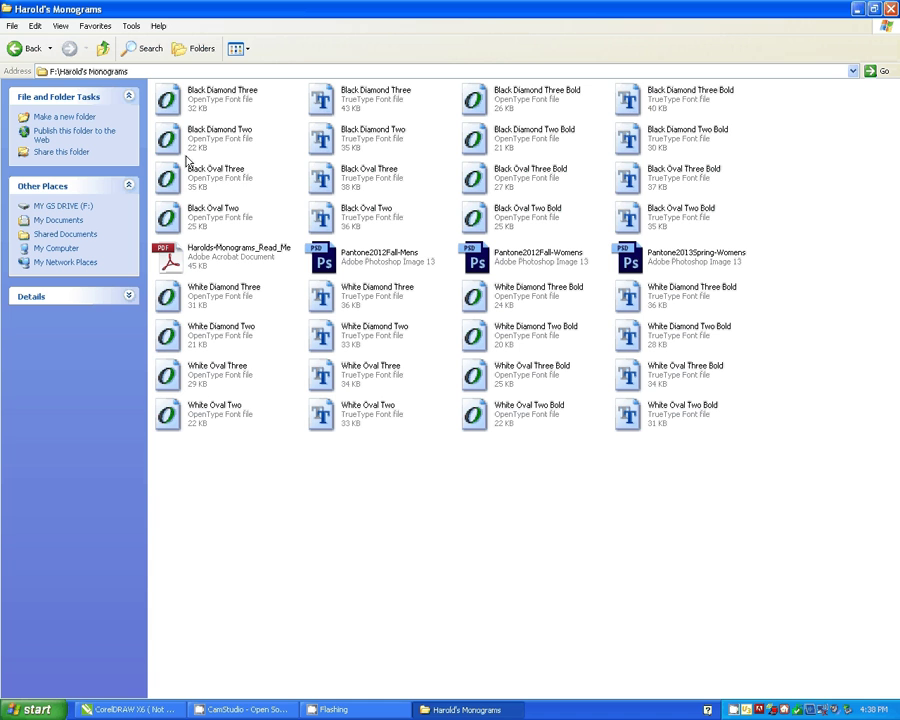
- Read through the Harolds-Monograms_Read_Me PDF for the monogram styles and font instructions, and minimize it
double_click(226, 263)
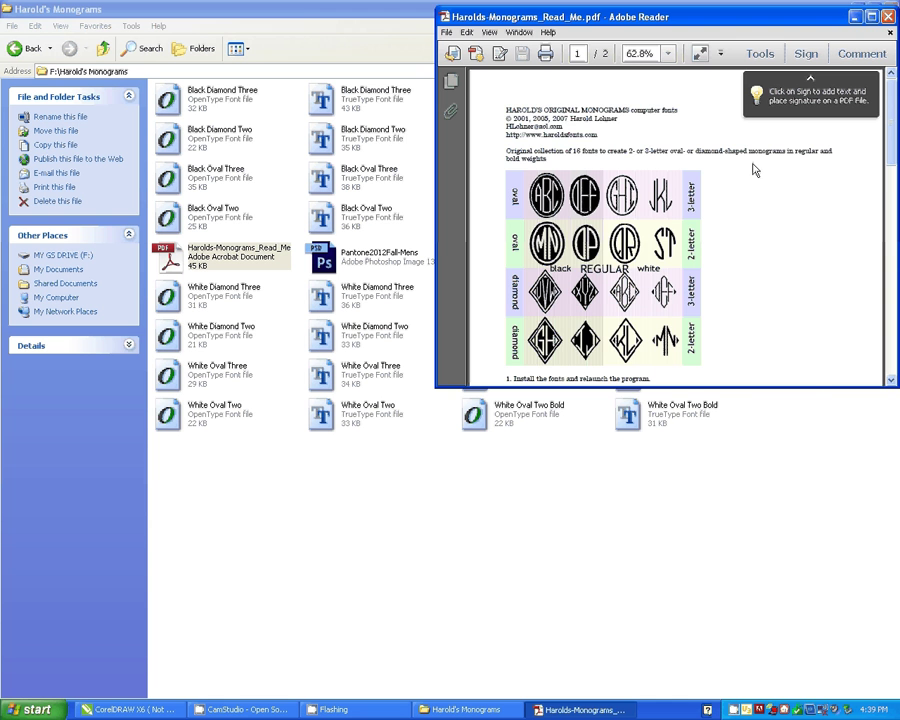
scroll(790, 243, down, 2)
scroll(790, 243, down, 3)
scroll(789, 243, up, 2)
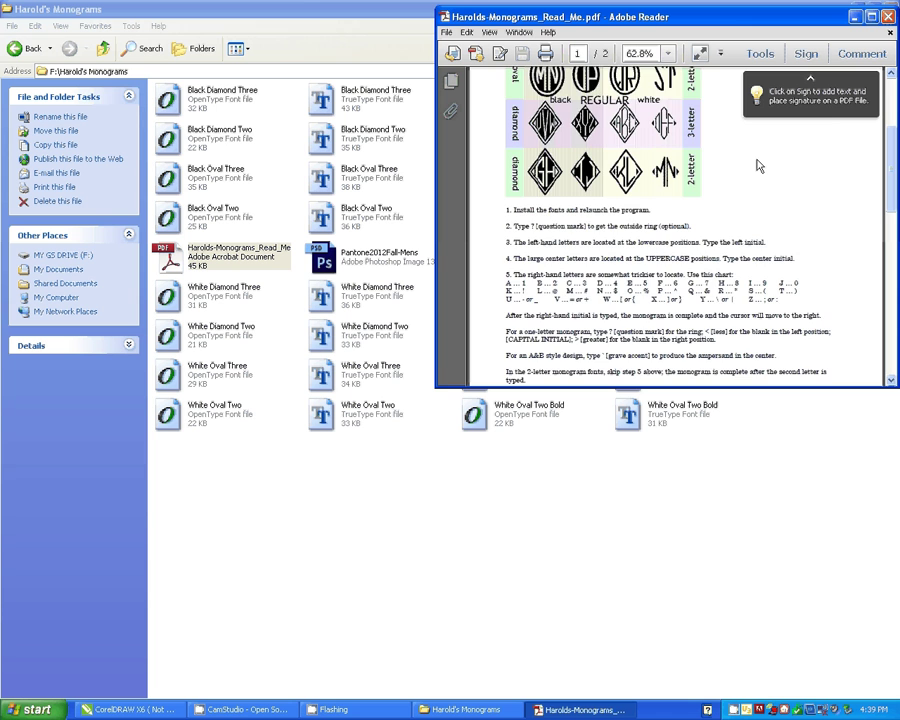
scroll(759, 166, up, 4)
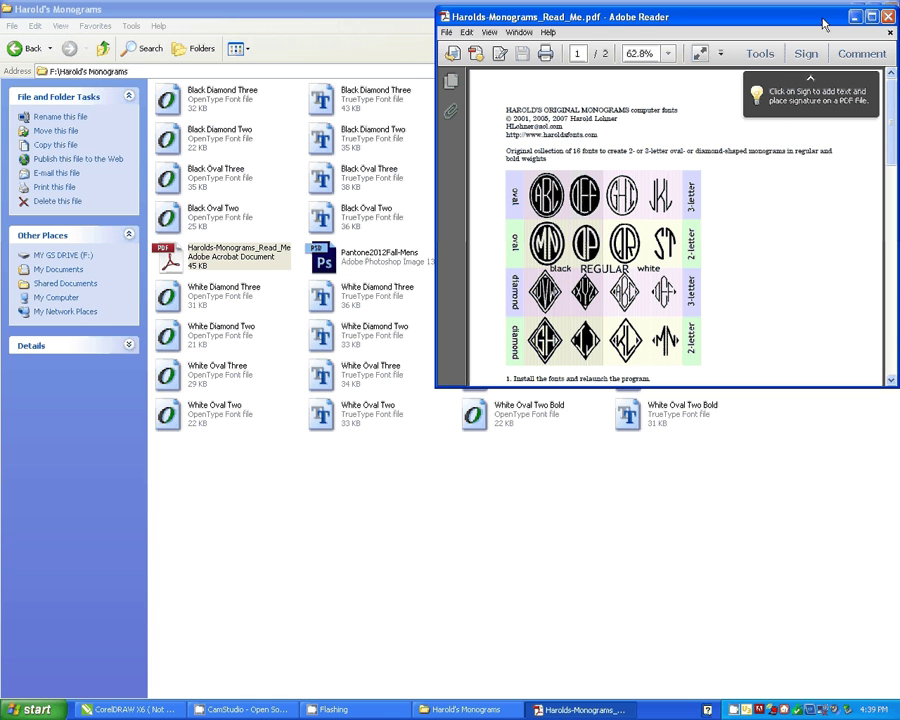
mouse_move(822, 22)
mouse_down()
mouse_move(813, 42)
mouse_move(823, 57)
mouse_move(823, 43)
mouse_up()
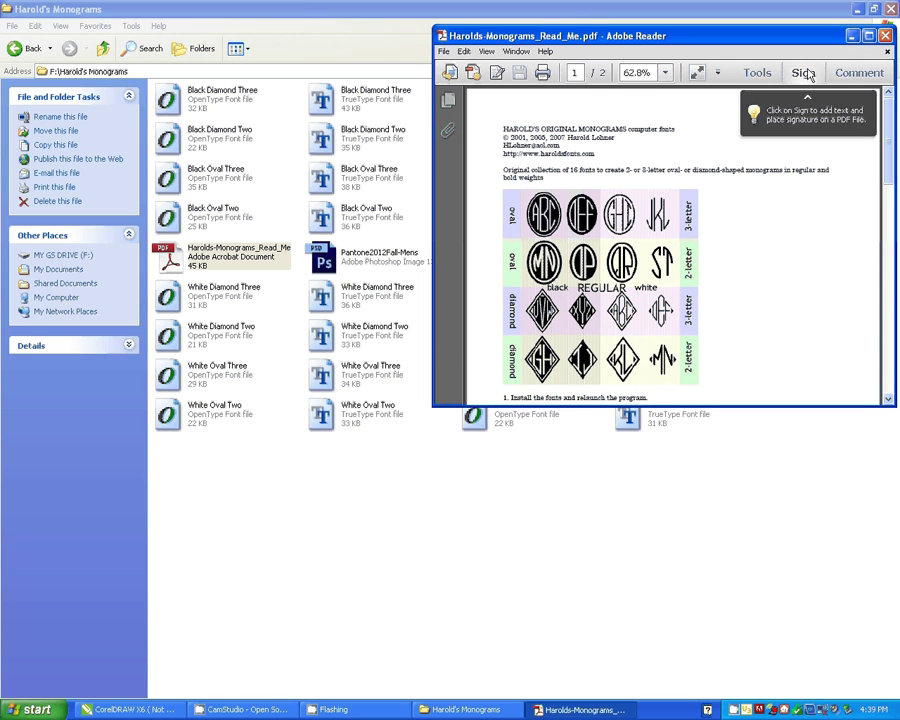
click(852, 37)
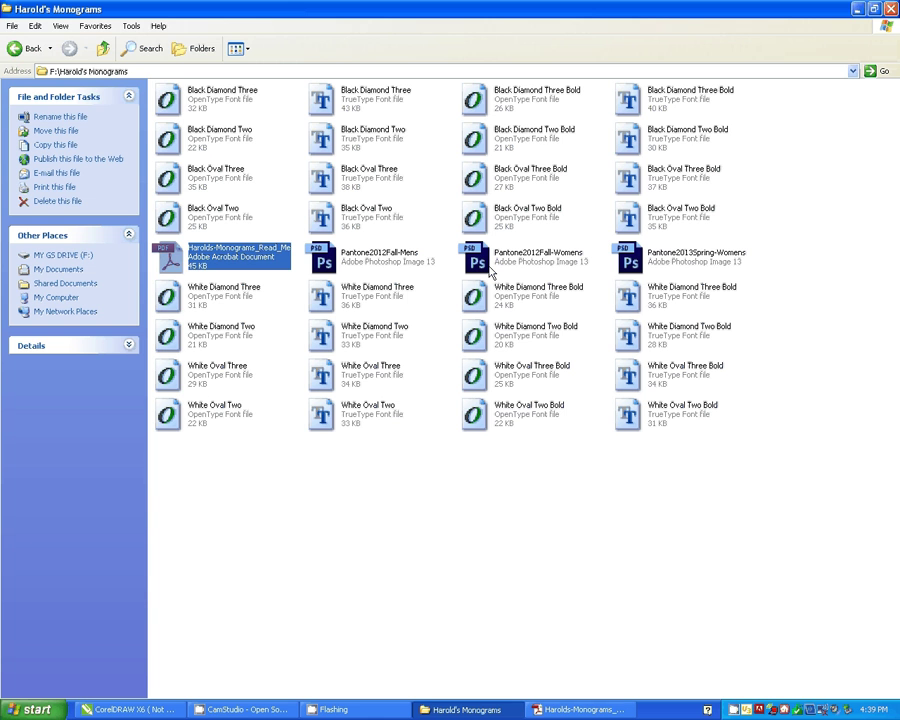
- Copy all the Black Diamond and Black Oval font files, both OpenType and TrueType
click(209, 104)
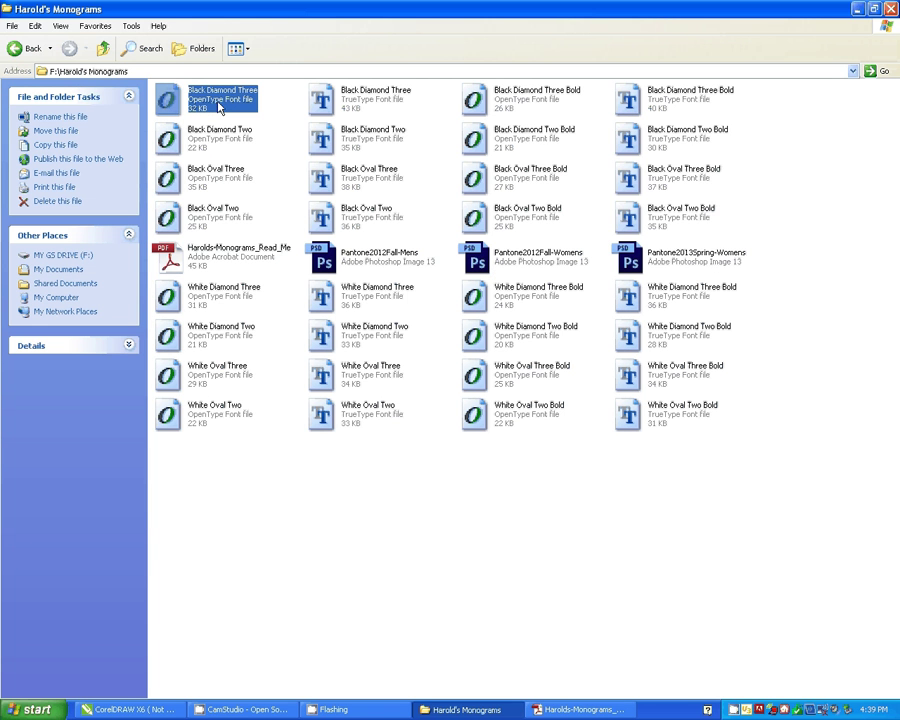
shift+click(663, 224)
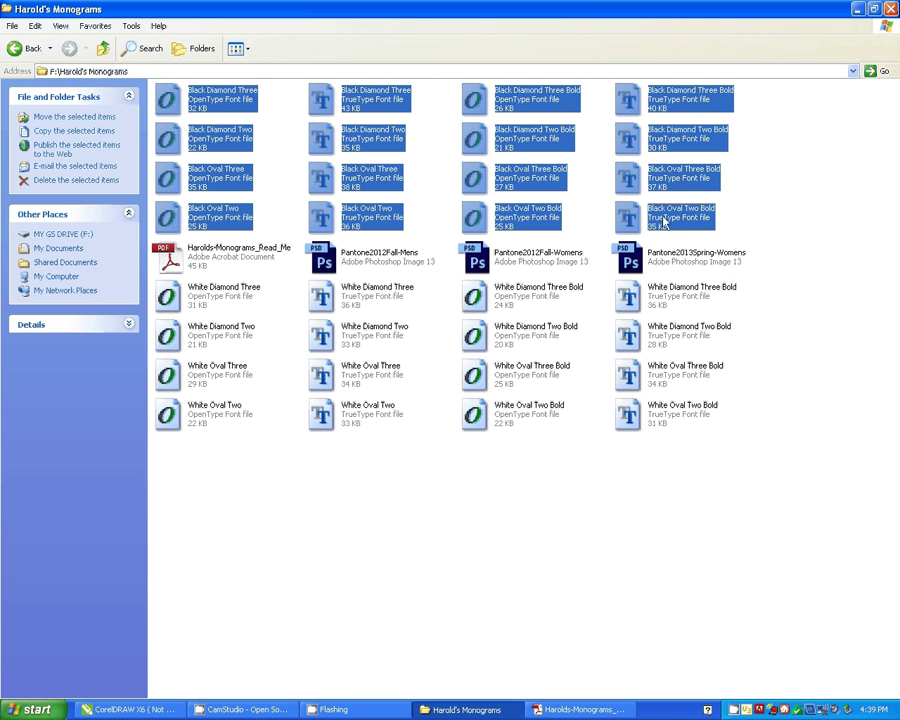
right_click(358, 140)
click(377, 248)
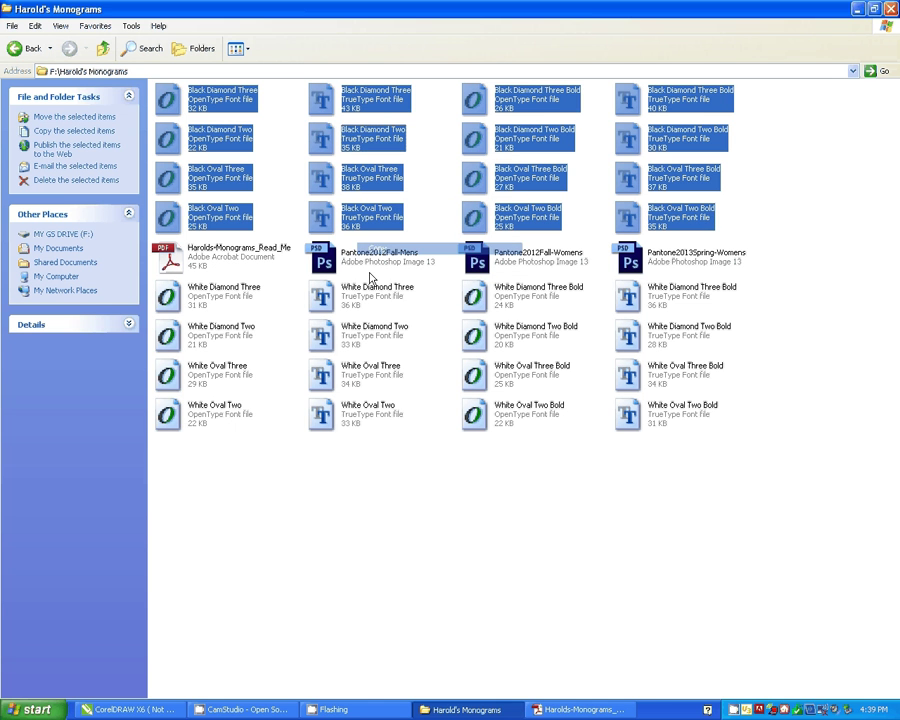
- Open the Fonts folder inside WINDOWS on Local Disk (C:) in a separate window
click(52, 711)
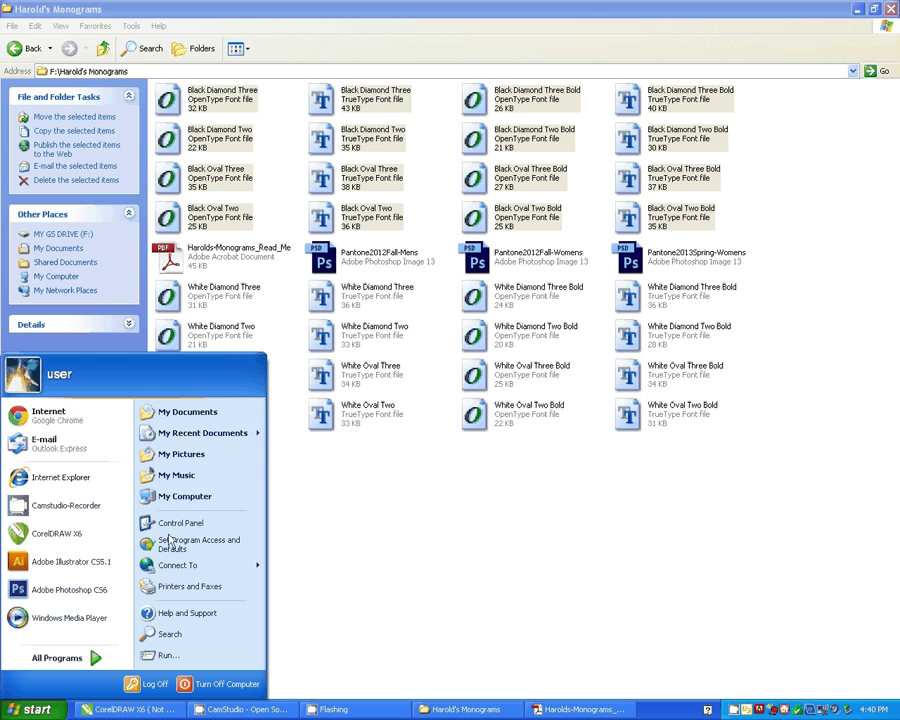
click(209, 500)
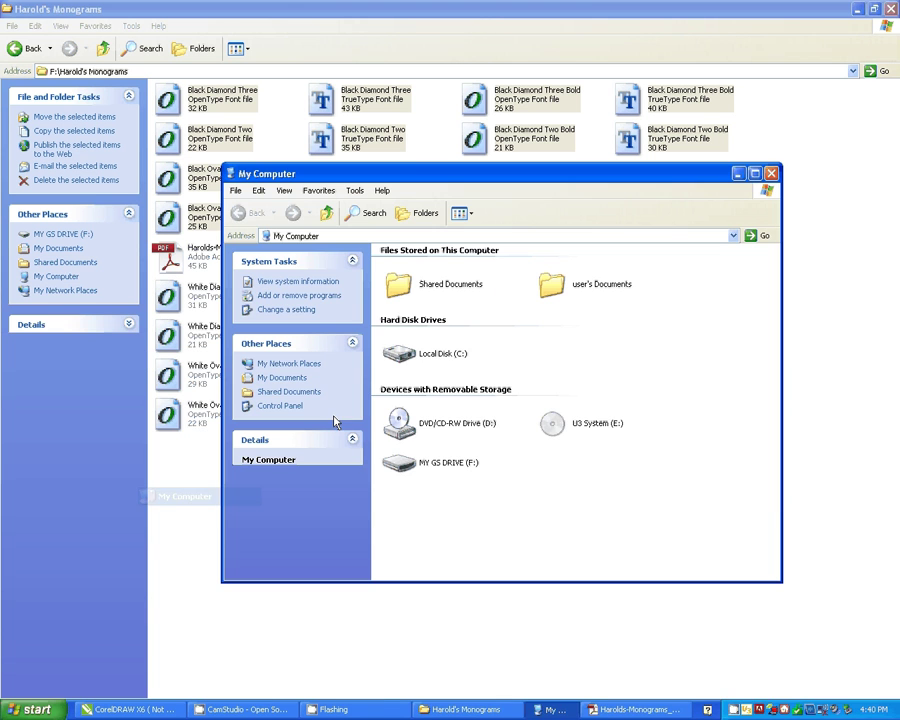
double_click(413, 363)
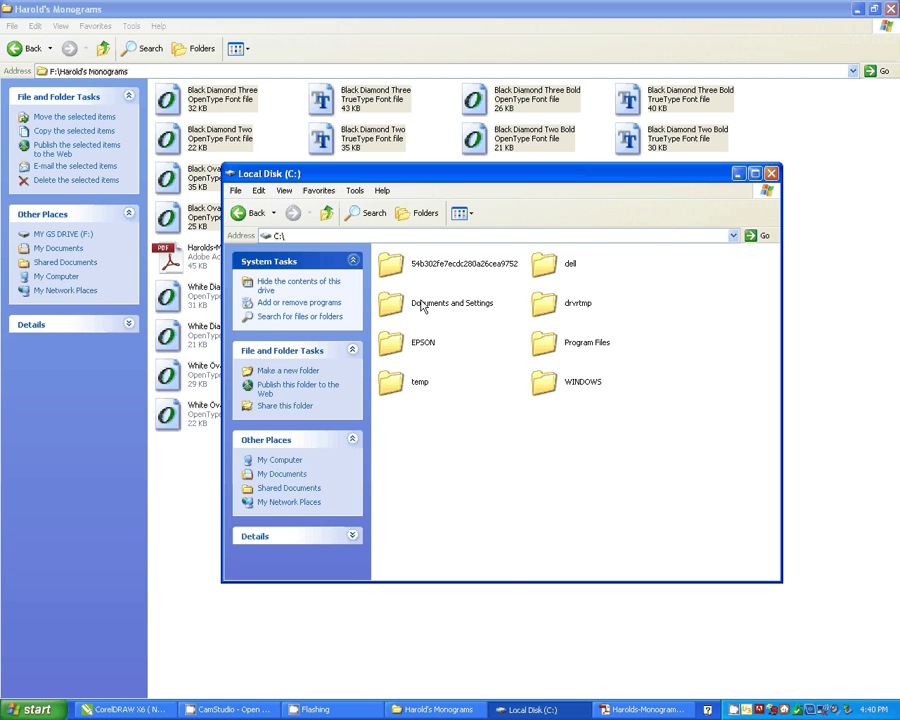
double_click(547, 388)
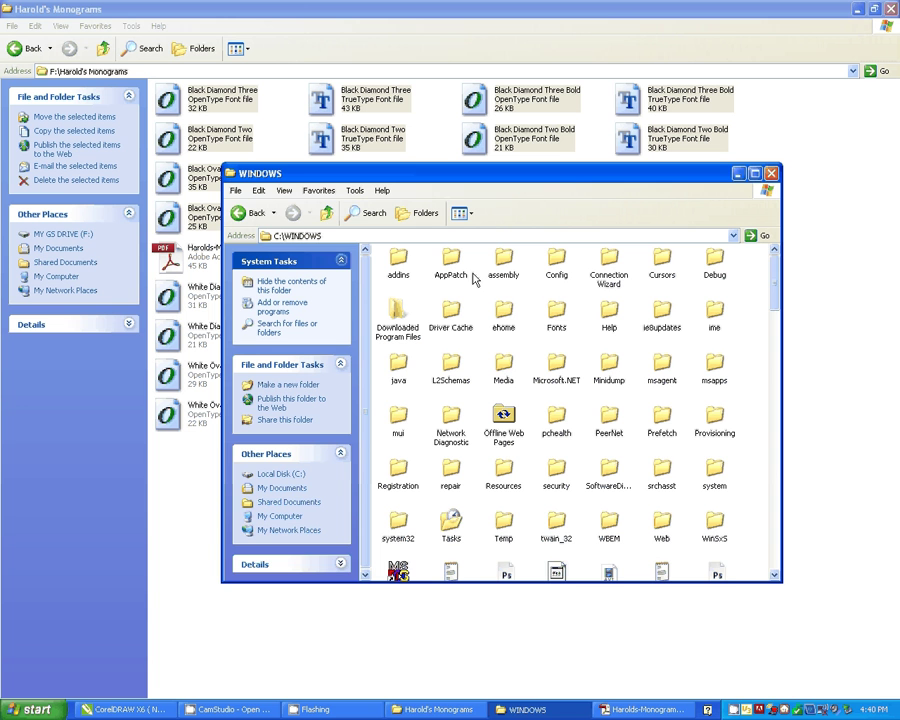
click(558, 314)
double_click(557, 314)
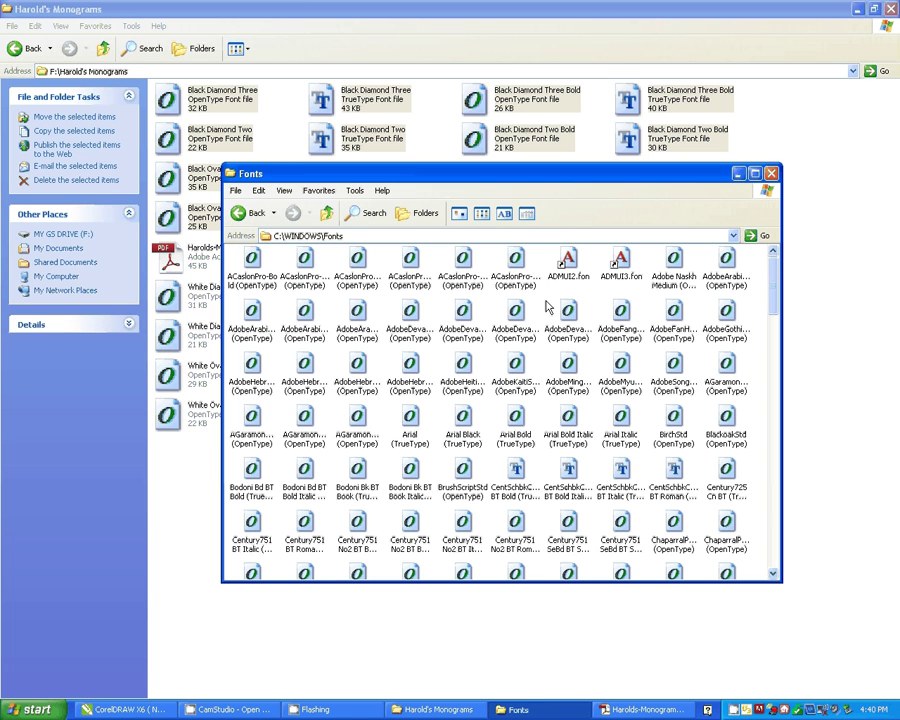
- Try to paste the copied Black Diamond and Black Oval fonts into the Fonts folder, and minimize its window
right_click(547, 302)
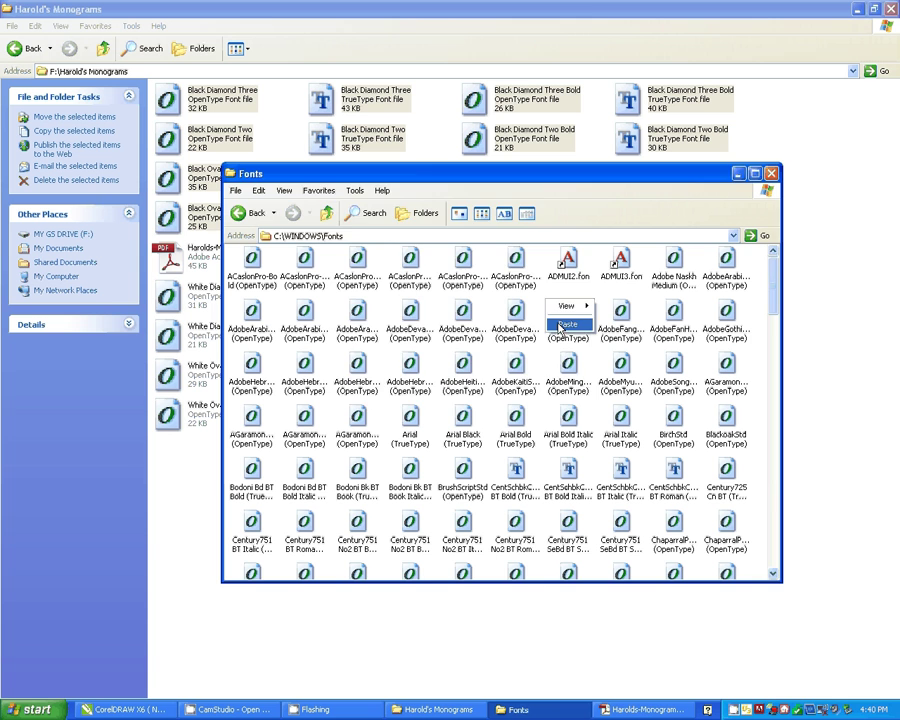
click(563, 325)
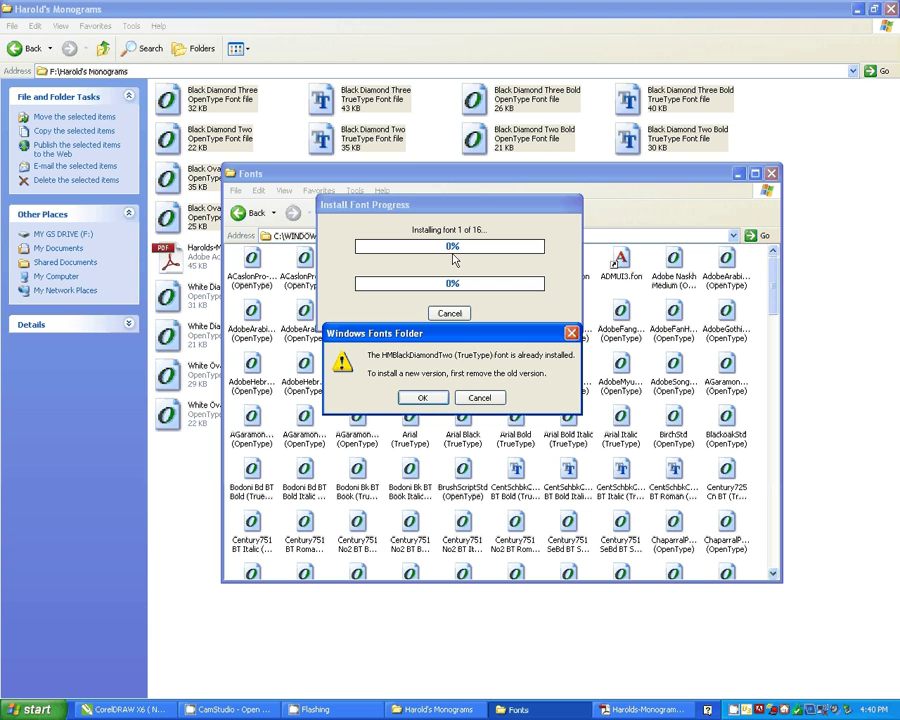
click(480, 398)
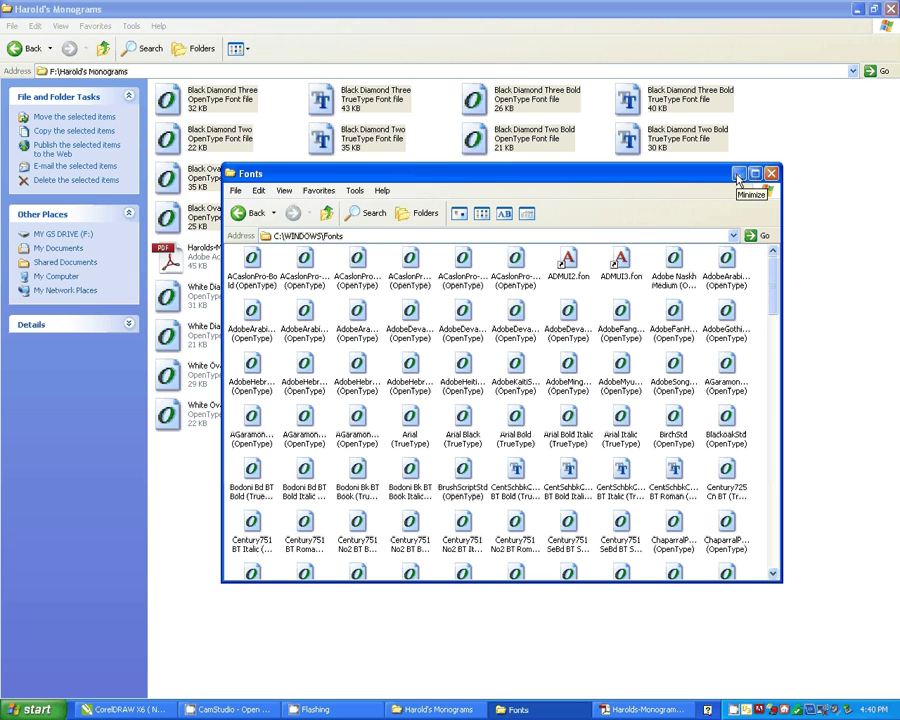
click(738, 176)
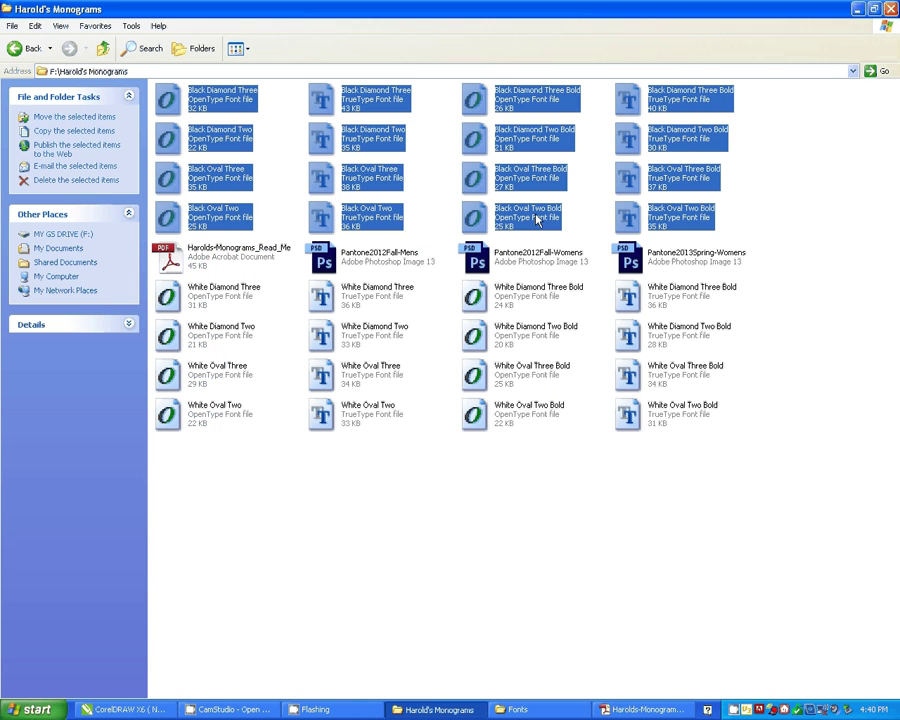
- Copy all the White Diamond and White Oval font files, both OpenType and TrueType
click(218, 291)
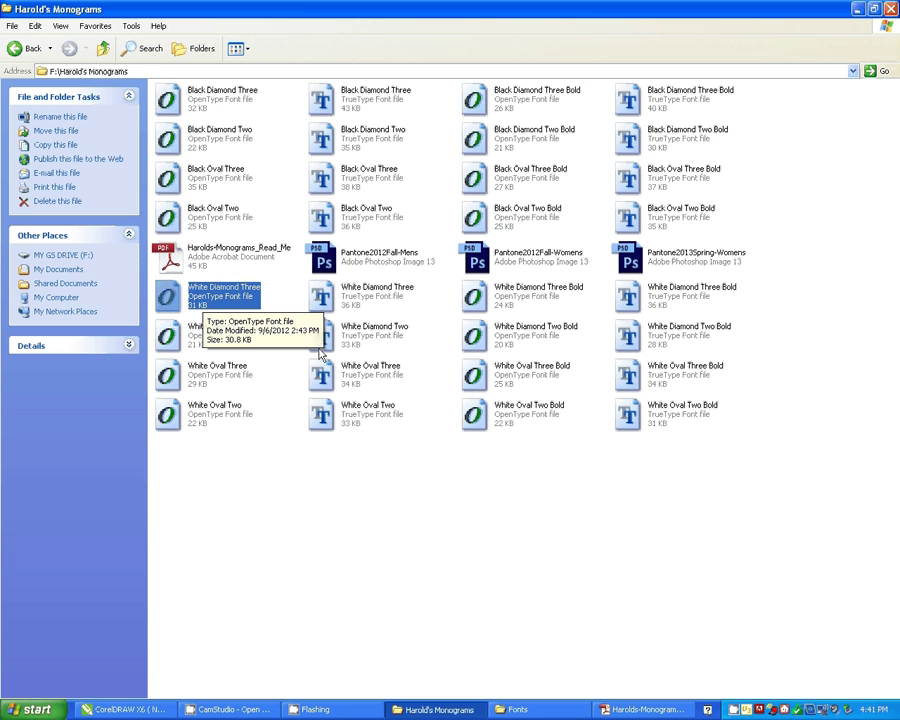
shift+click(676, 418)
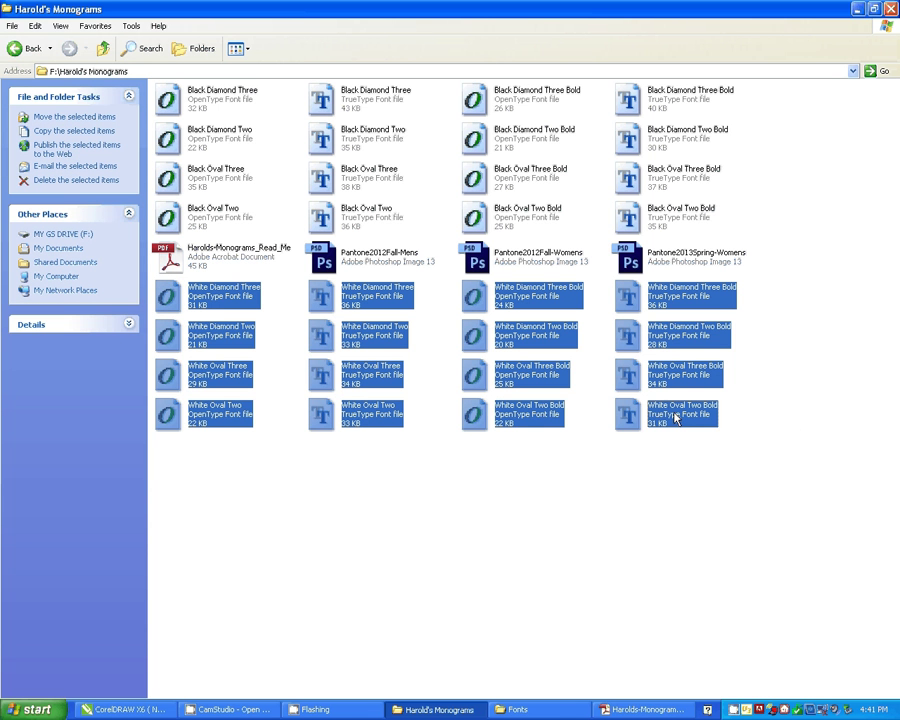
right_click(212, 293)
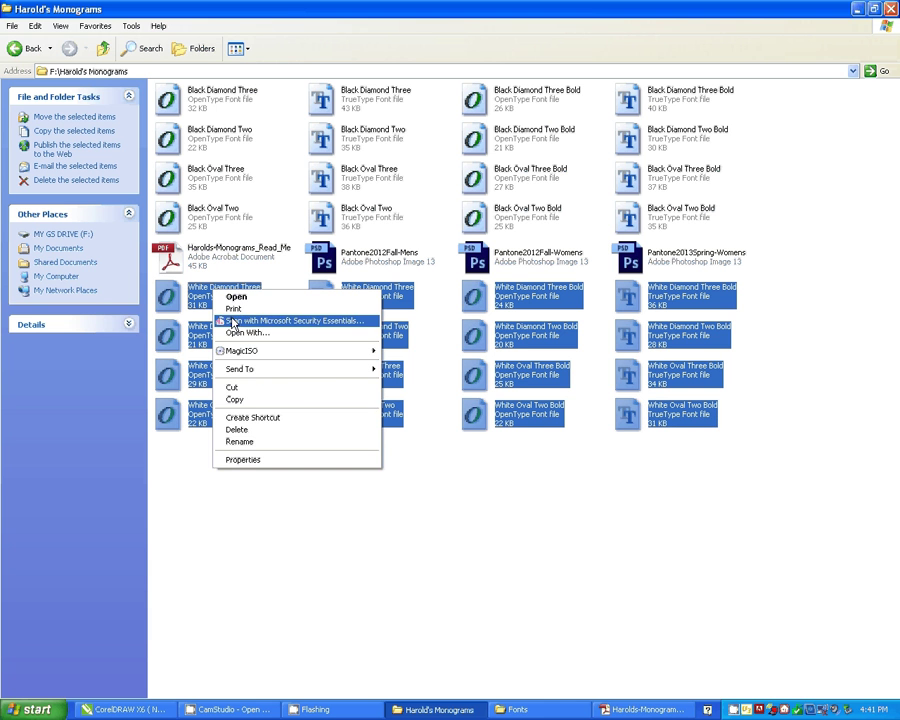
click(236, 401)
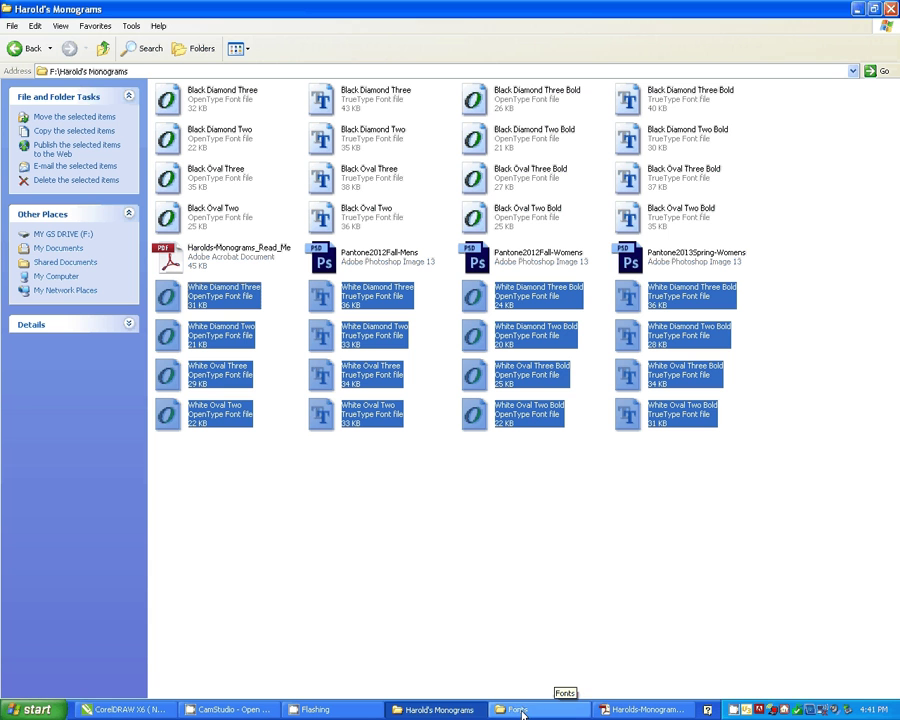
- Arrange the Fonts and Harold's Monograms windows side by side and try to transfer the selected White font files directly into Fonts
click(536, 710)
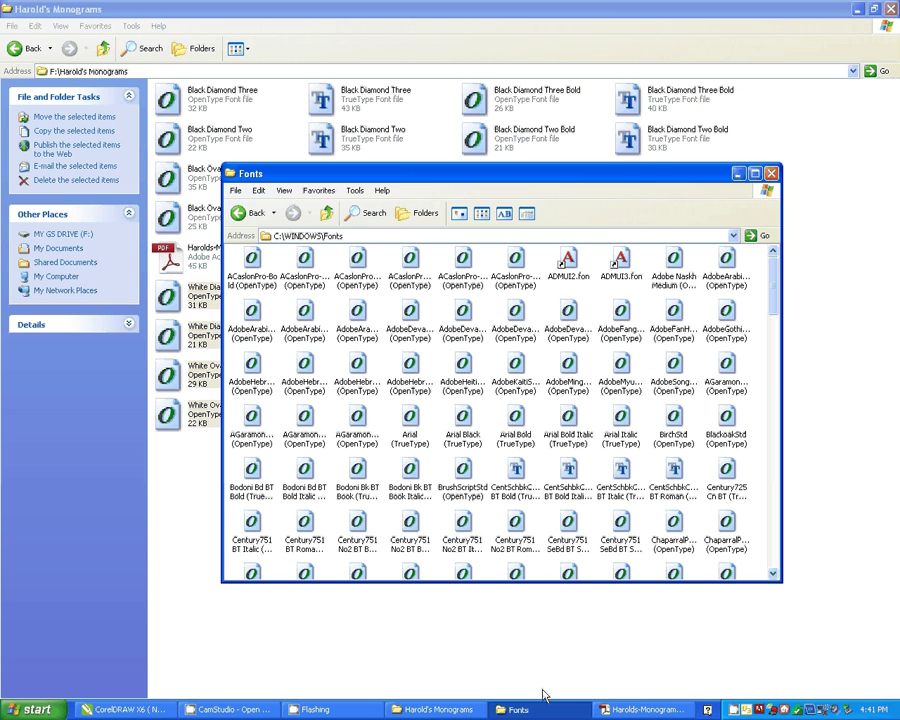
drag(641, 177, 728, 56)
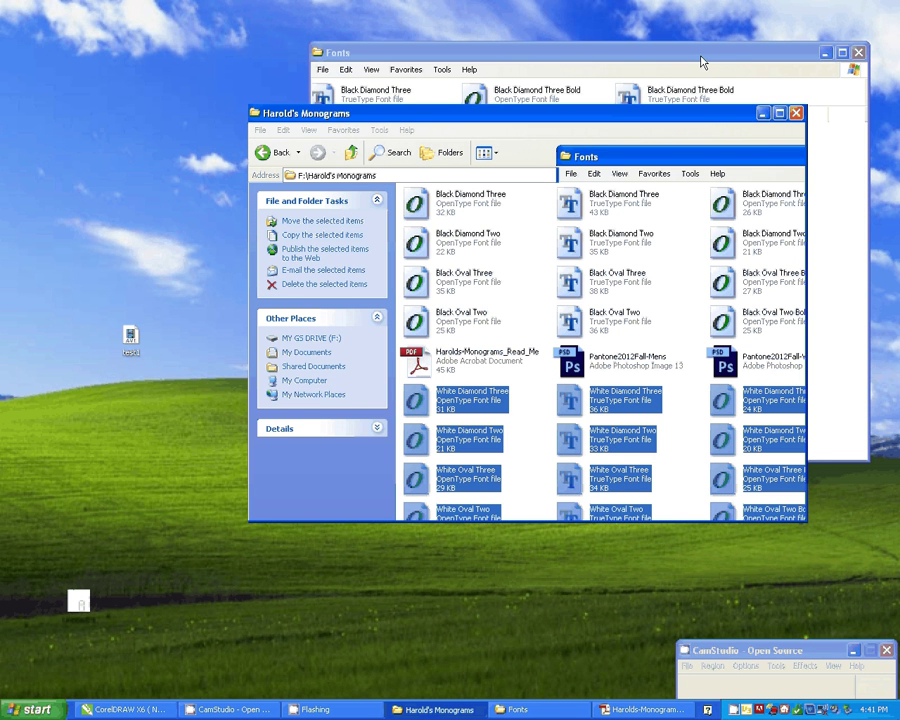
drag(583, 118, 327, 108)
scroll(545, 345, down, 3)
drag(370, 390, 632, 350)
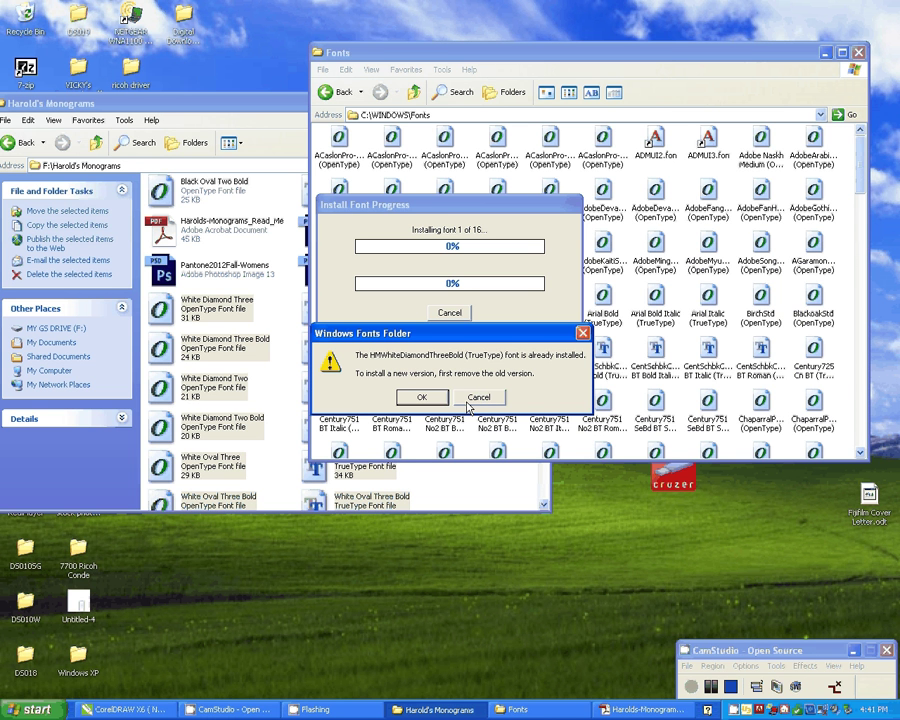
click(492, 398)
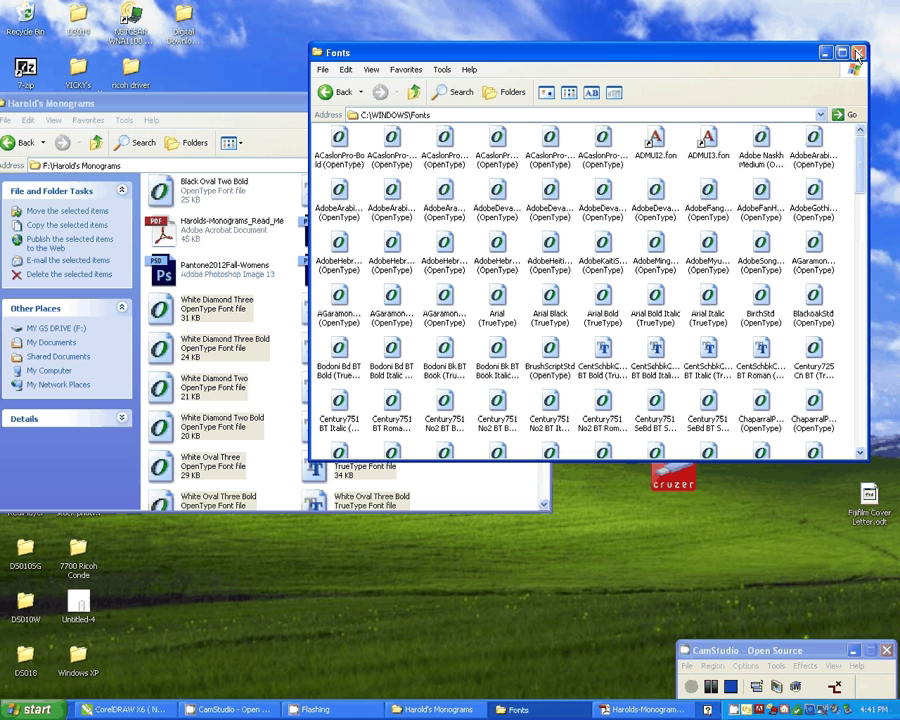
- Close both folder windows and move the Digital Downloads Fonts folder to the open desktop area below Comparison and PORTFOLIO
click(857, 54)
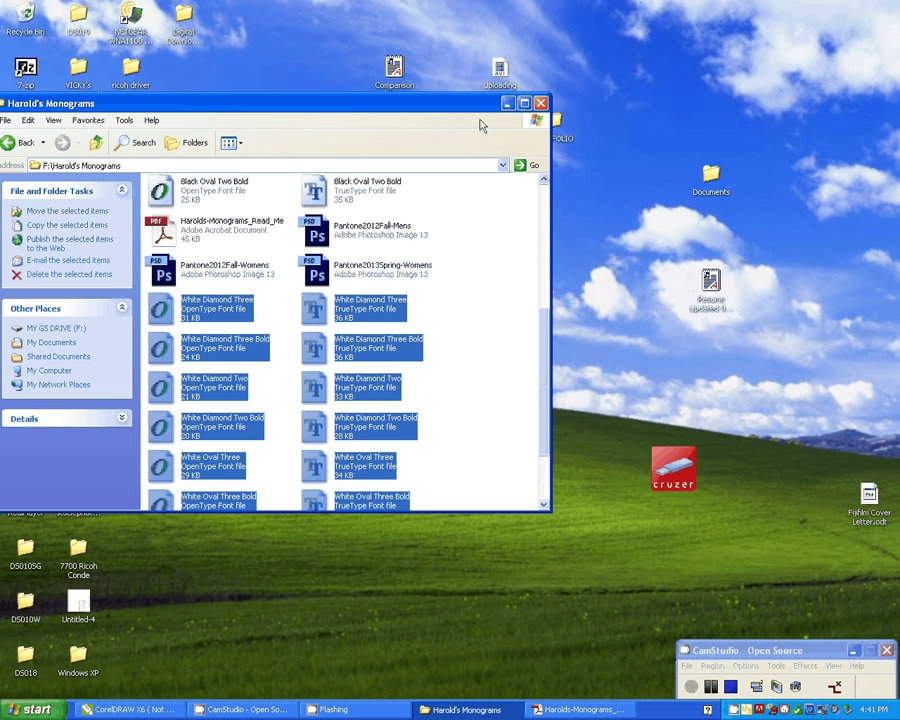
drag(480, 125, 747, 76)
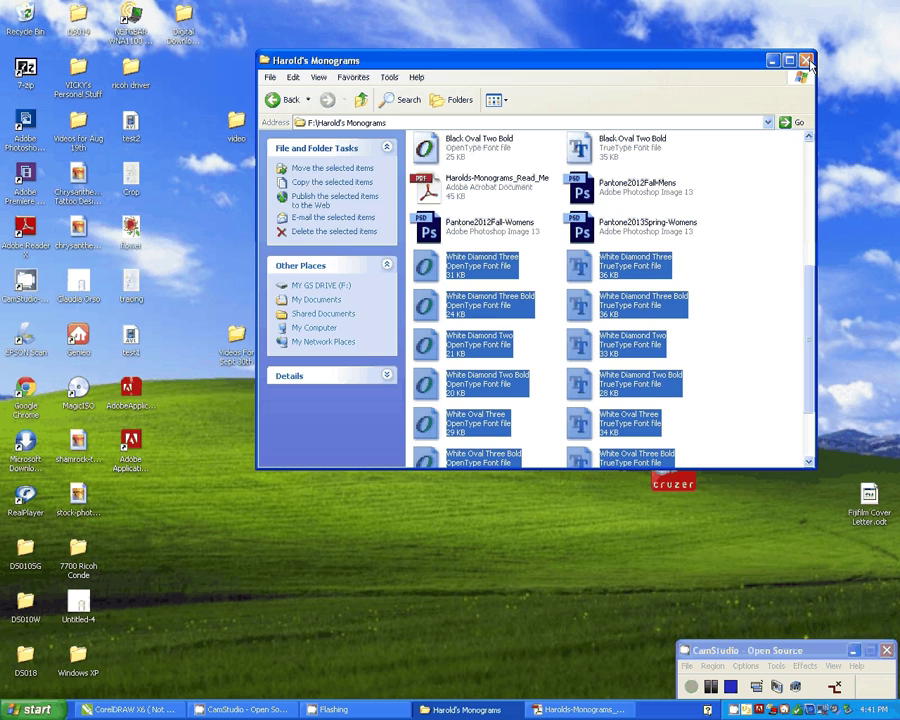
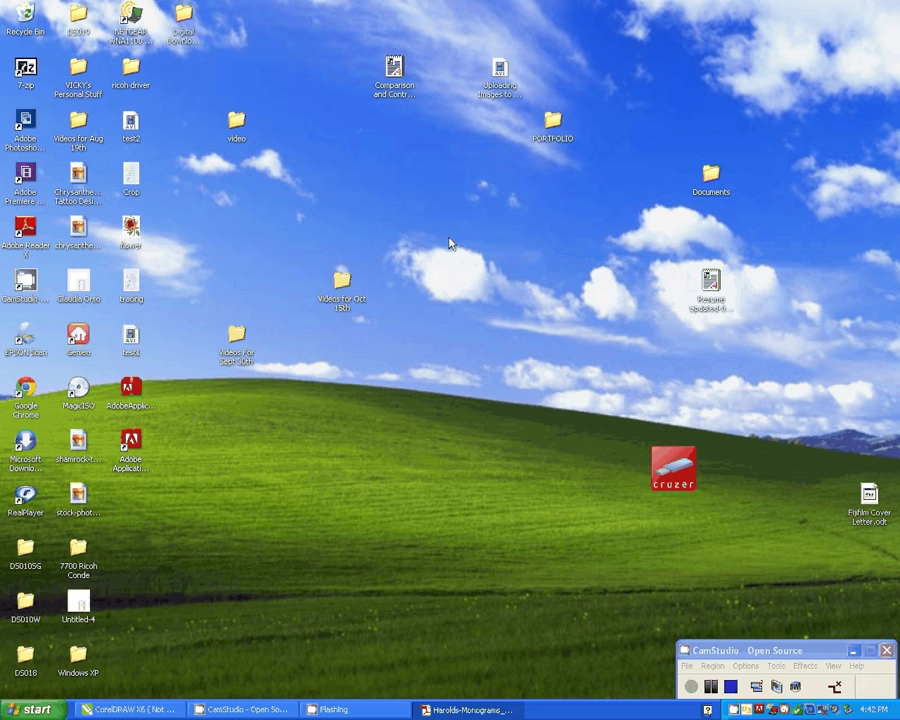
drag(183, 15, 448, 181)
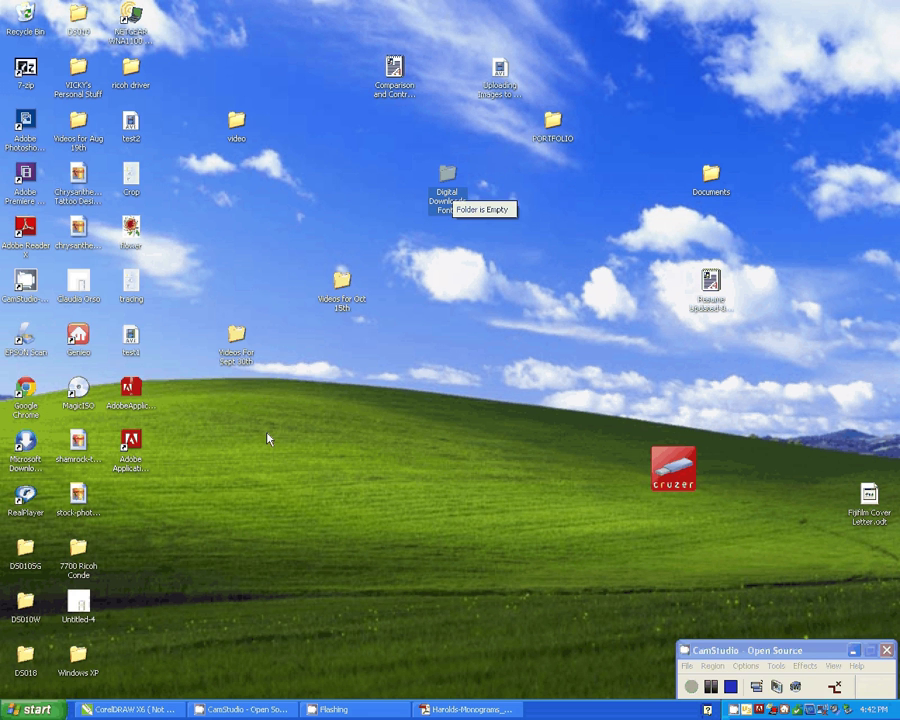
- Switch to CorelDRAW X6 and start an artistic text near the page's upper edge in the HMWhiteOvalTwoBold font
click(160, 712)
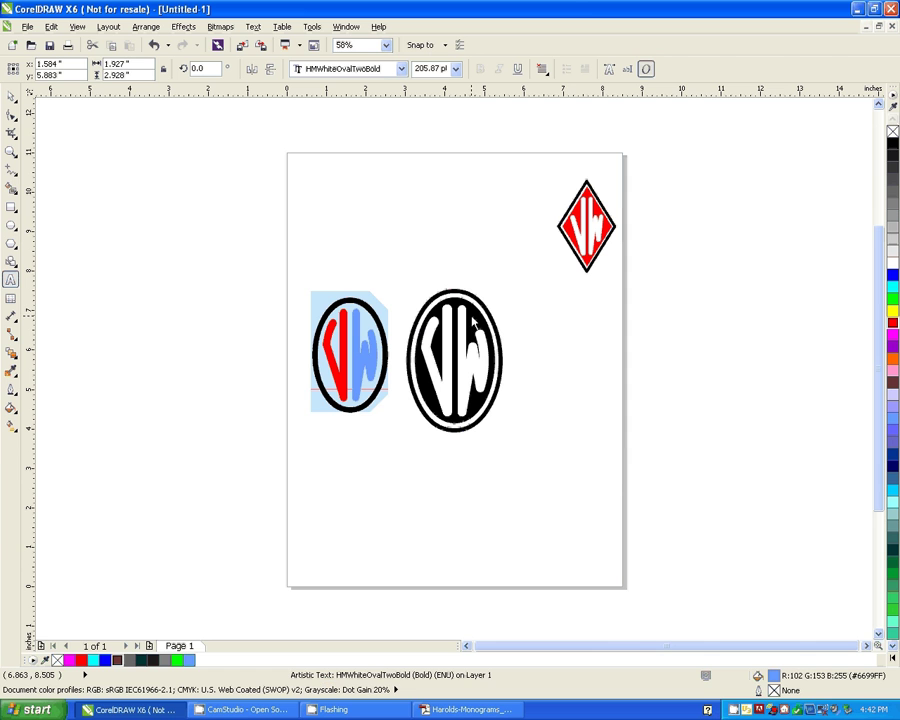
click(416, 188)
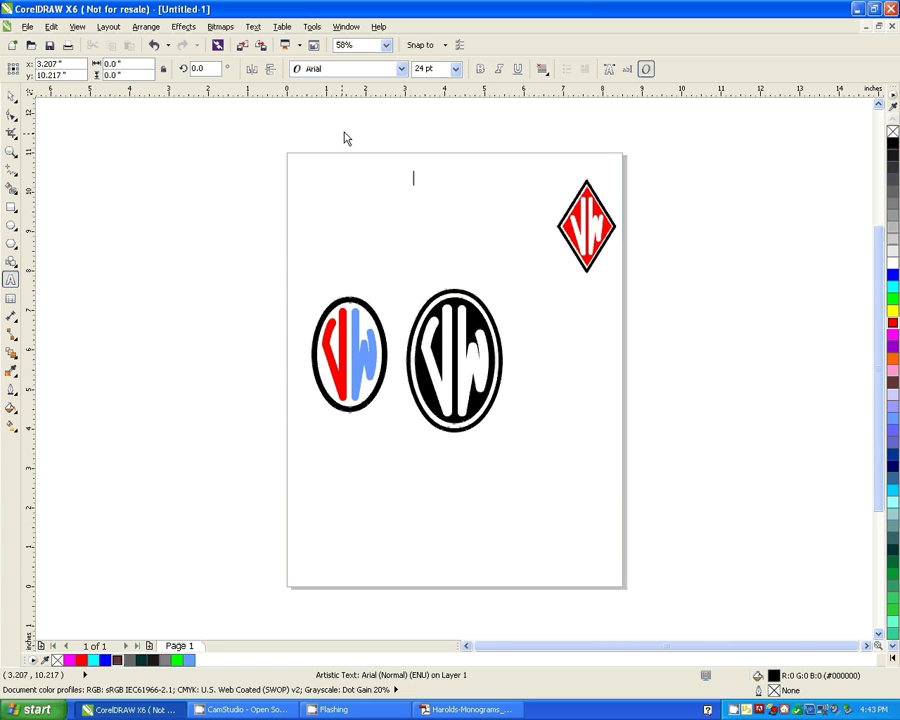
click(404, 72)
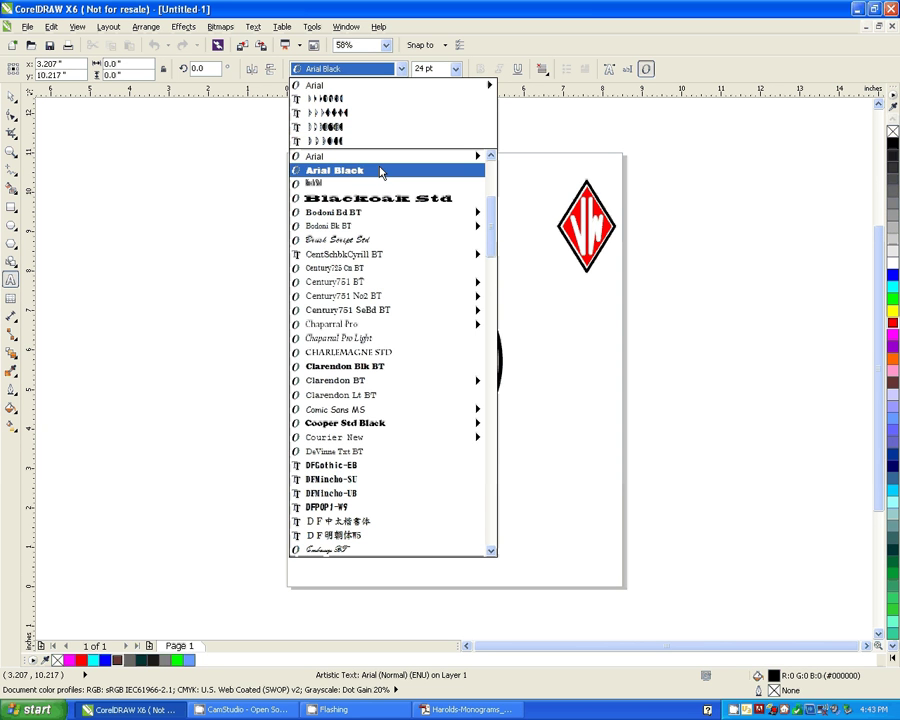
drag(492, 249, 492, 347)
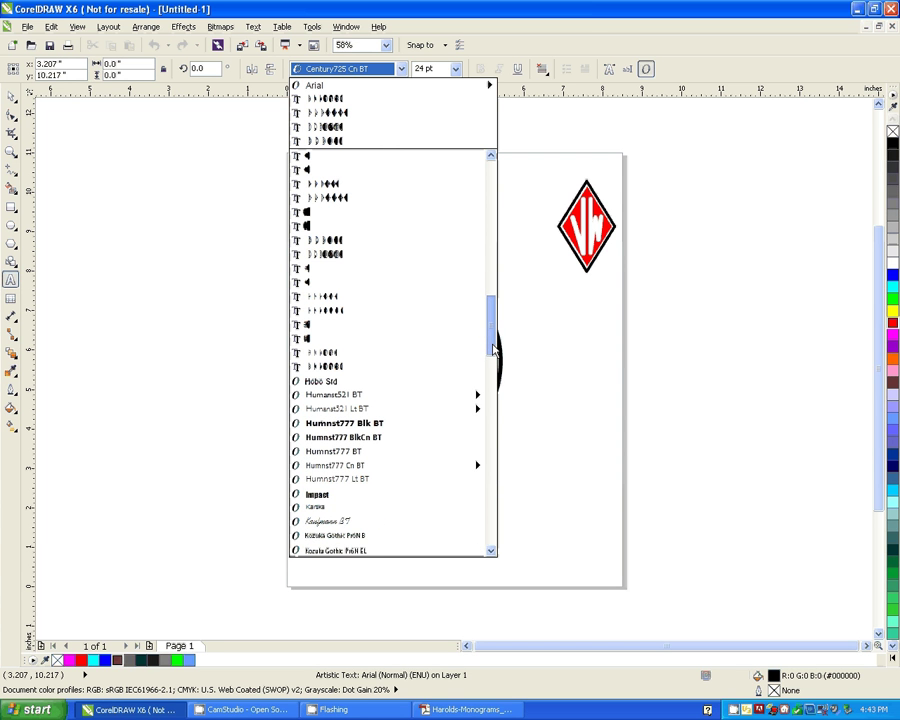
drag(492, 347, 493, 350)
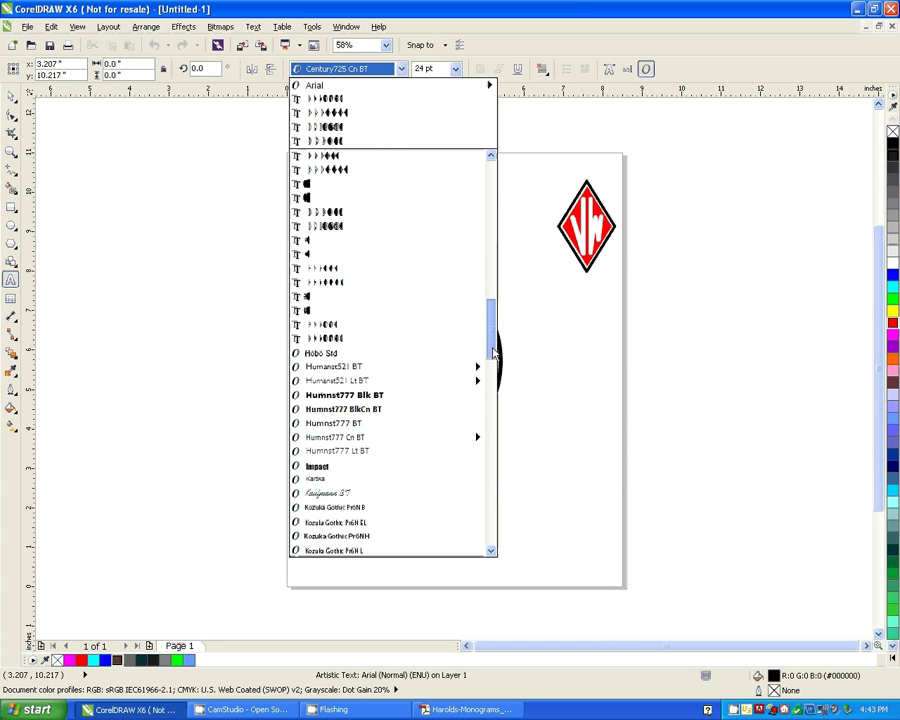
click(371, 345)
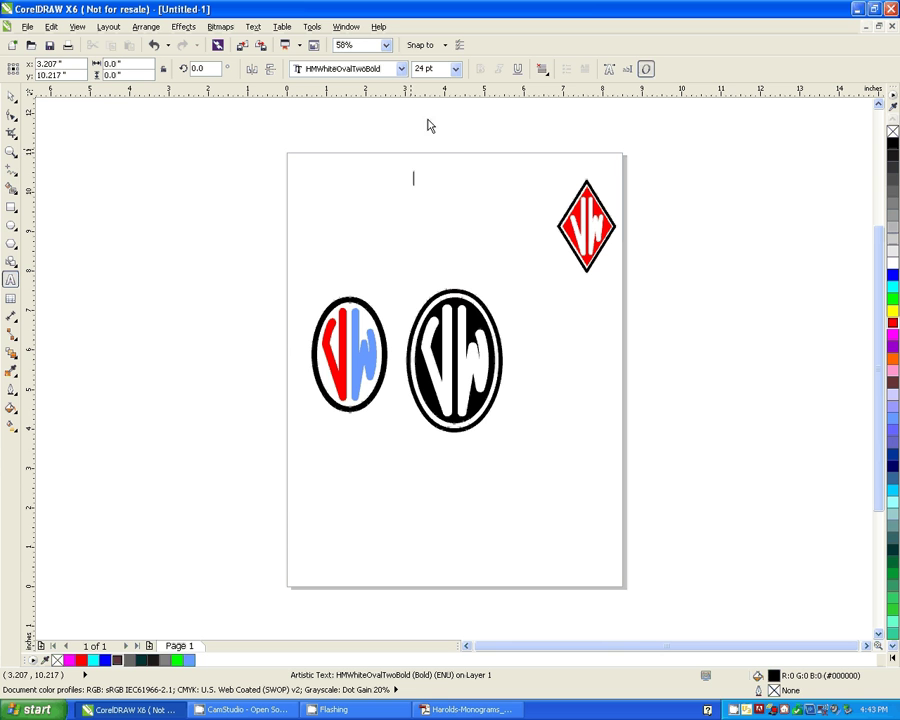
- Set the new text's font size to 200 pt
click(455, 68)
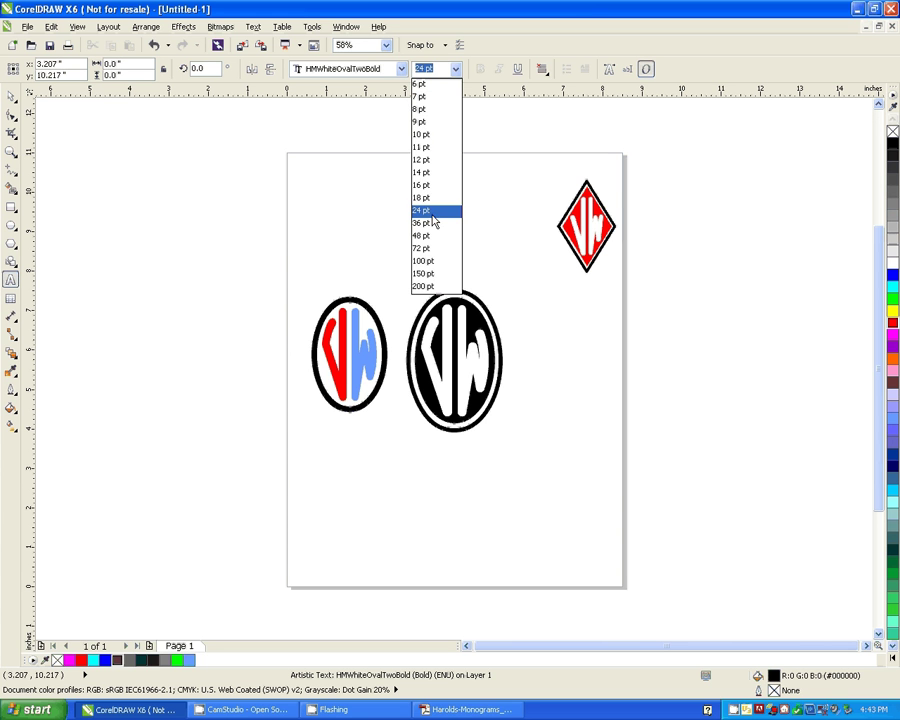
click(425, 274)
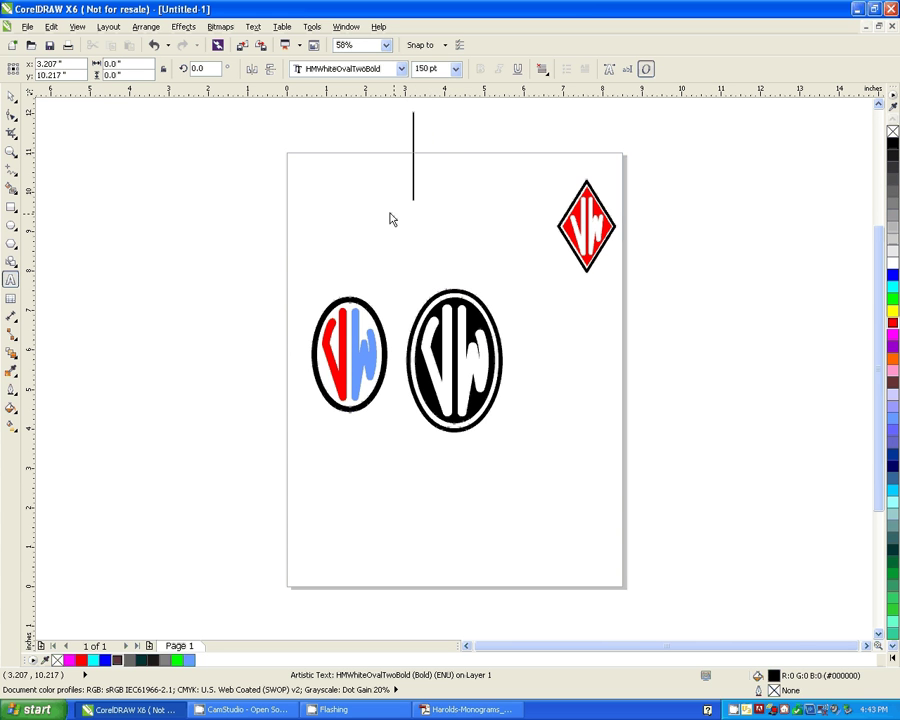
click(455, 68)
click(423, 286)
scroll(780, 280, up, 2)
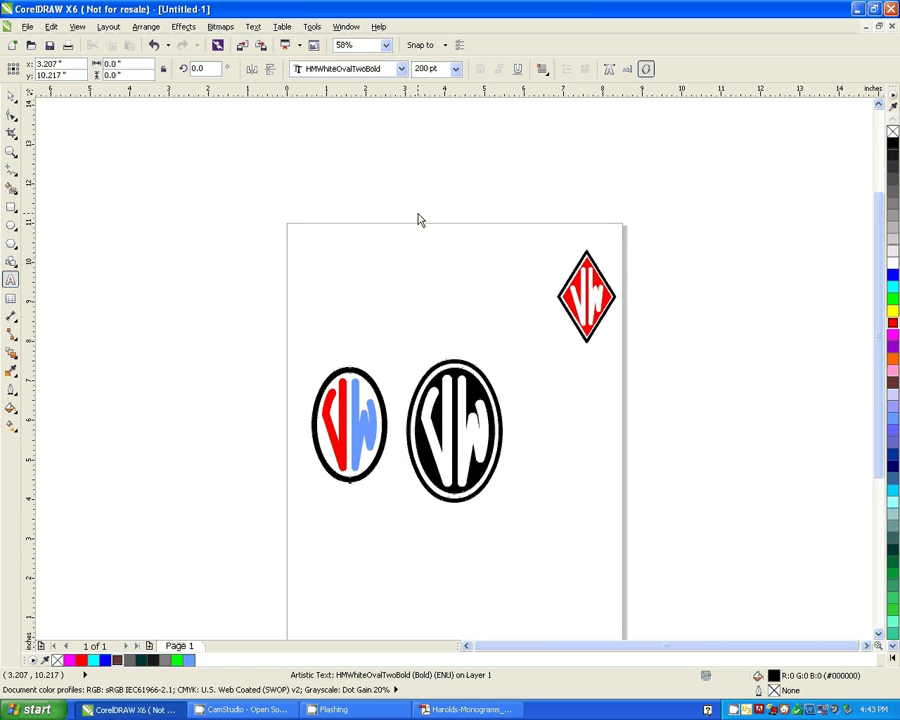
- Check the Harolds-Monograms_Read_Me PDF for which characters produce the outside ring and the monogram letters, and minimize it
click(468, 710)
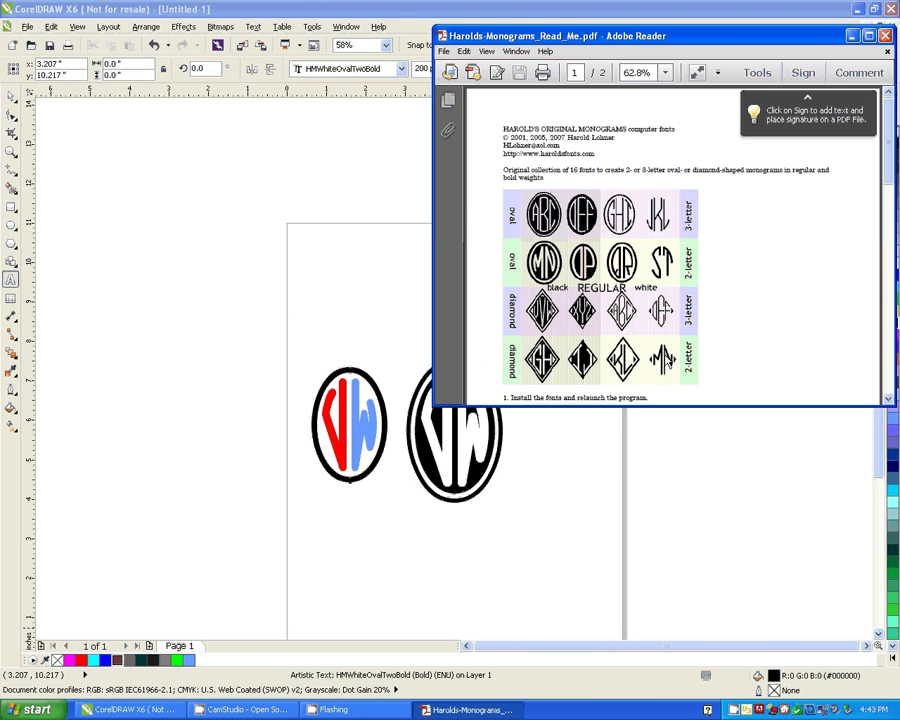
scroll(536, 200, down, 5)
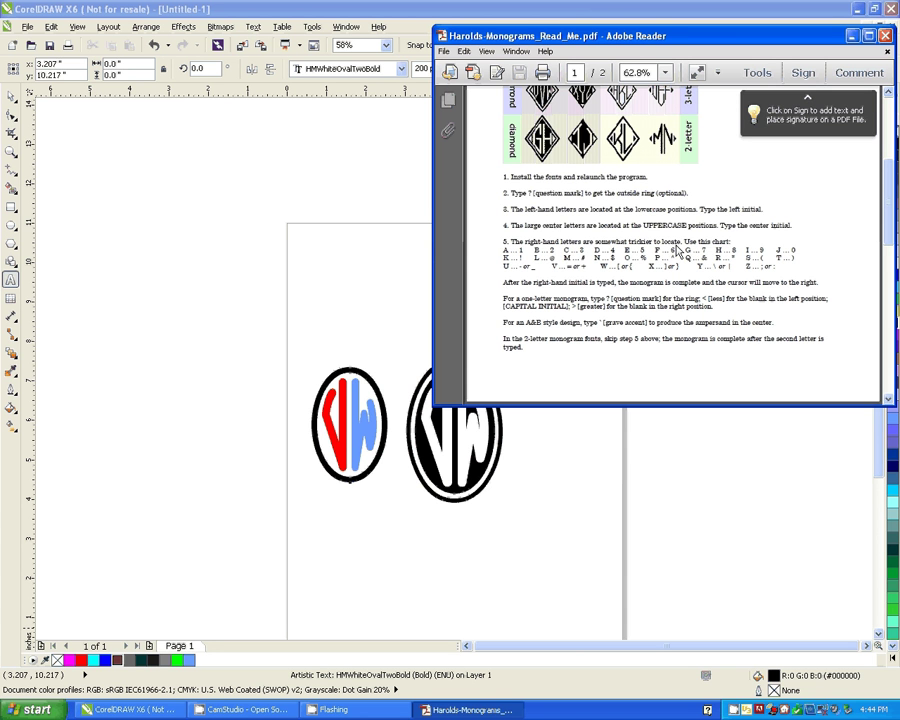
click(853, 37)
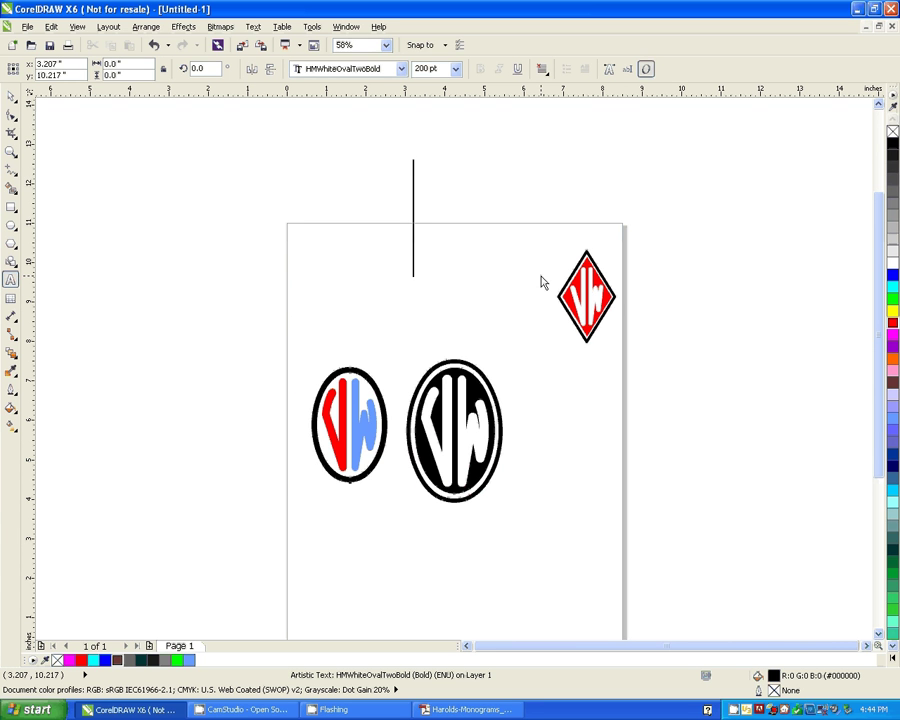
- Try out the character for the oval outside ring in the new text and delete it
text(0)
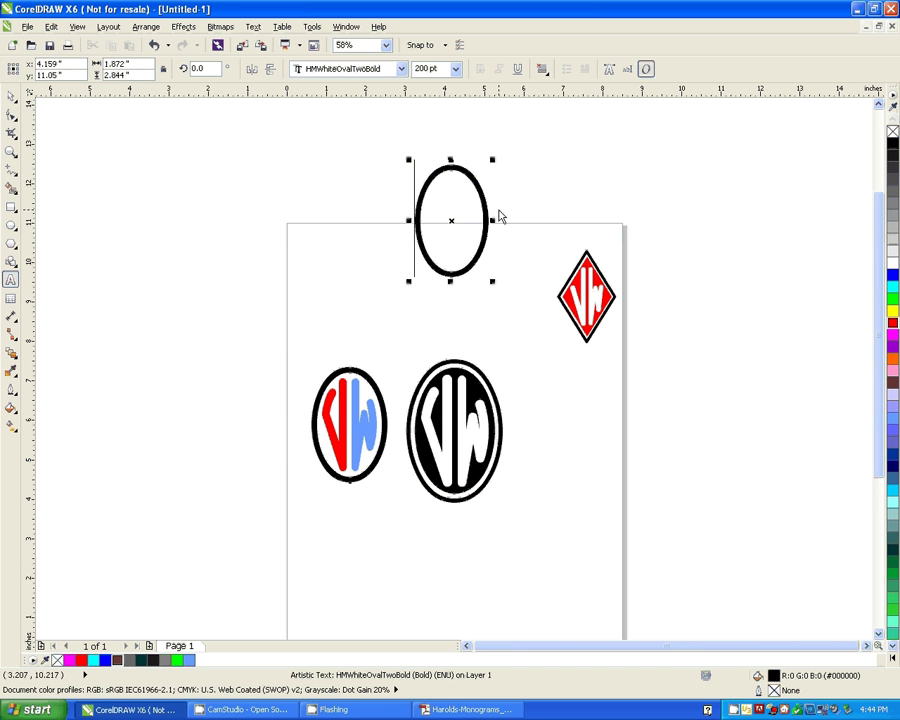
key(Delete)
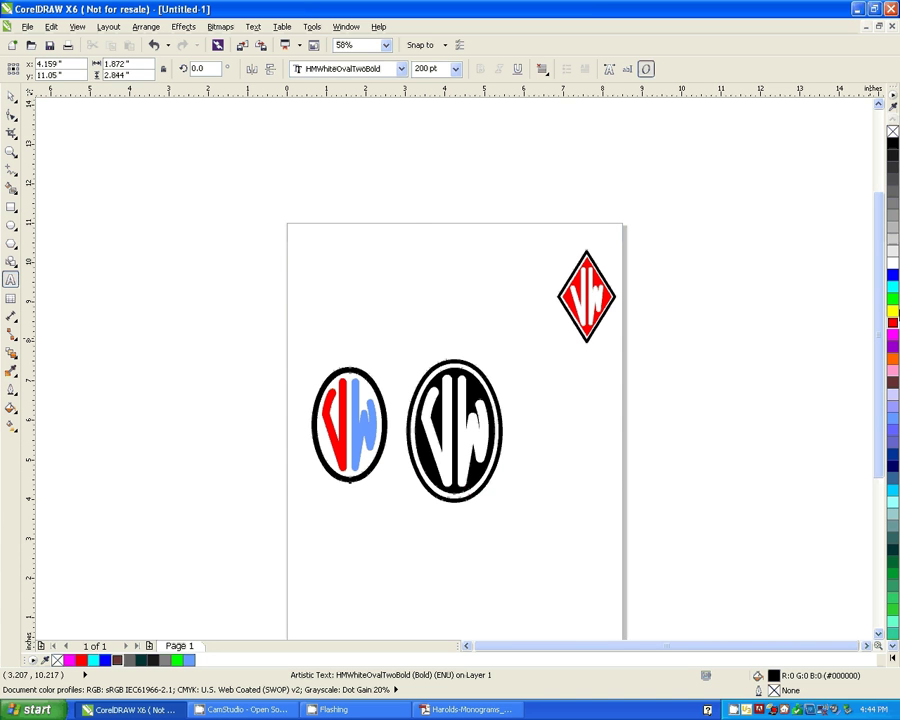
- Add the oval outside ring to the new 200 pt text with a blue fill (#0000FF)
click(893, 274)
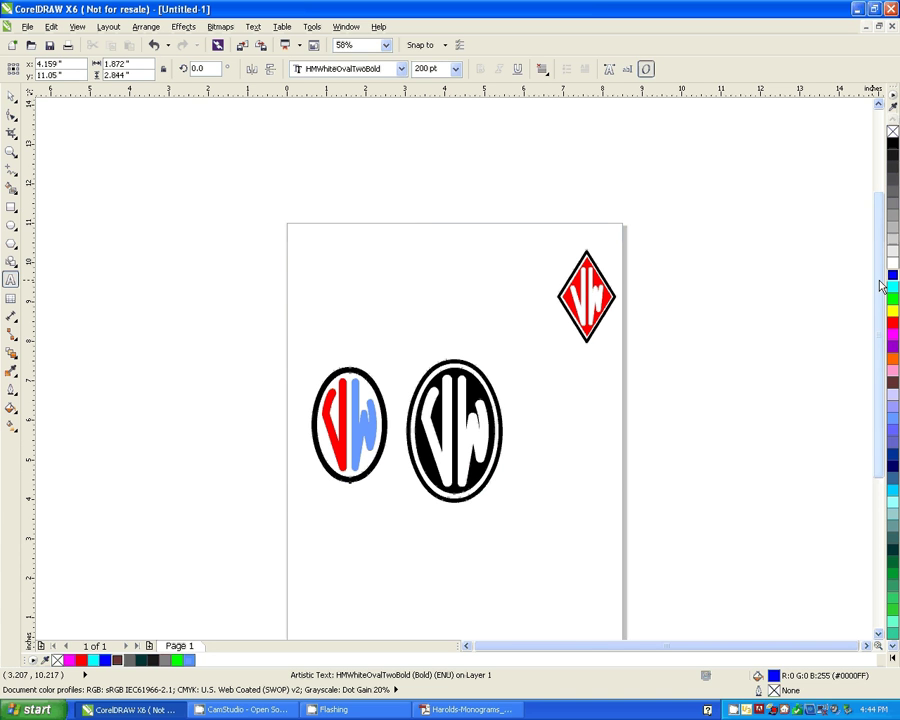
text(1)
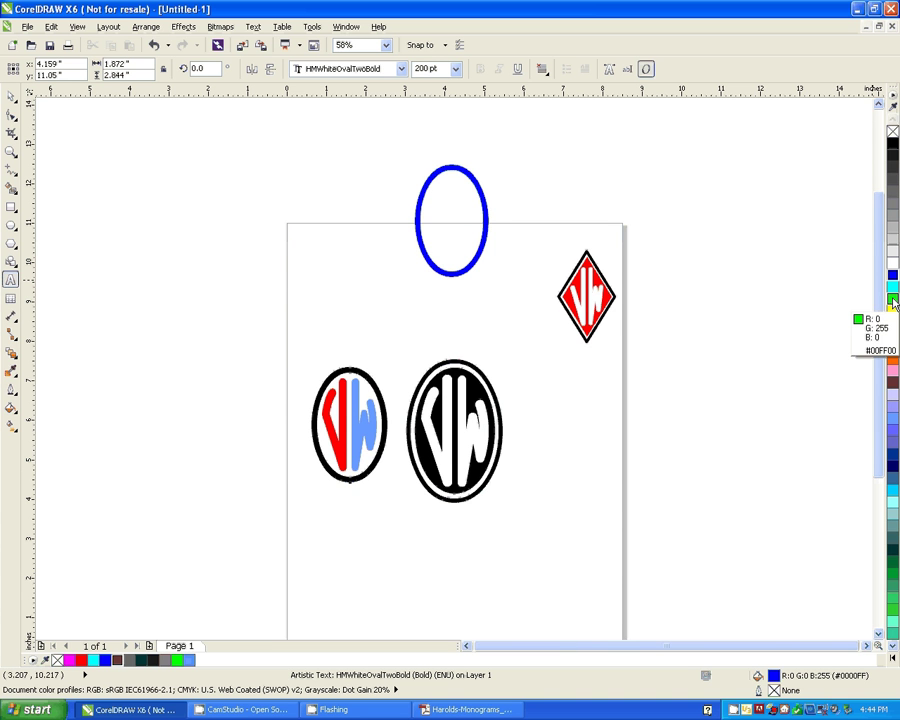
click(893, 300)
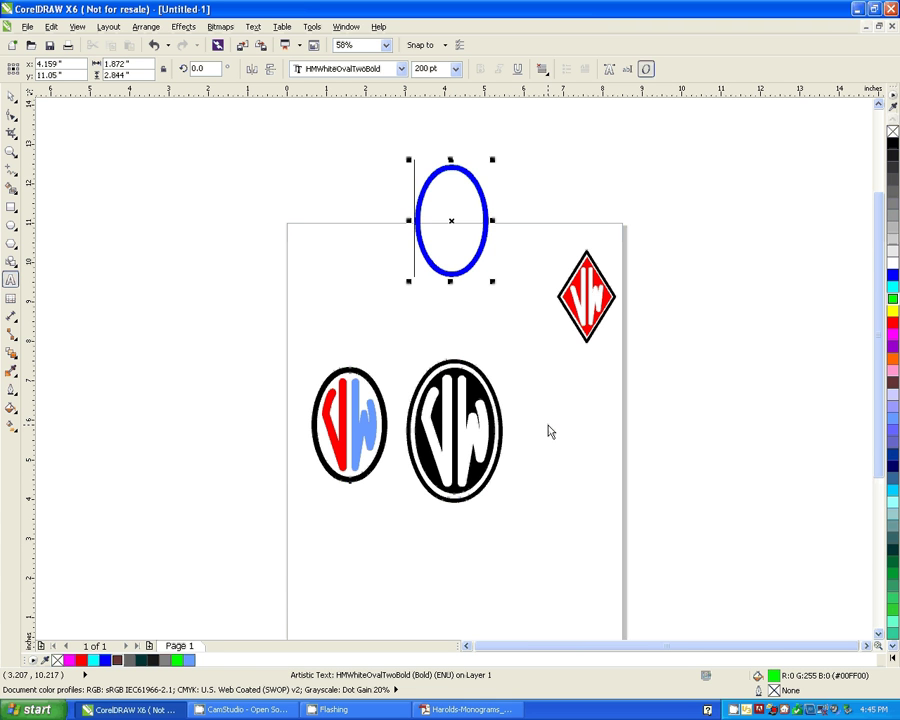
text(v)
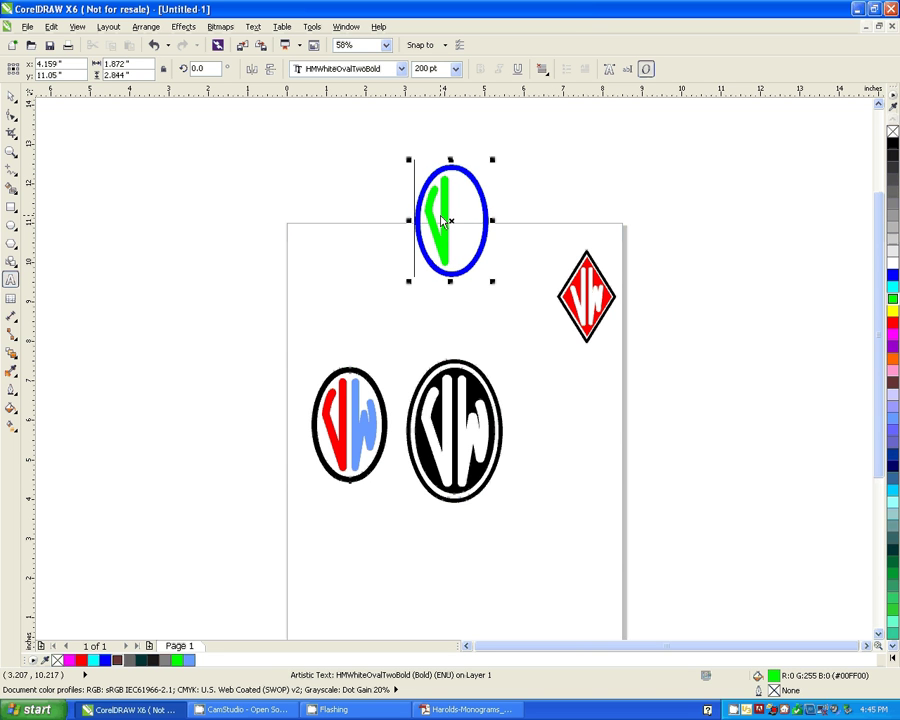
key(Delete)
click(443, 222)
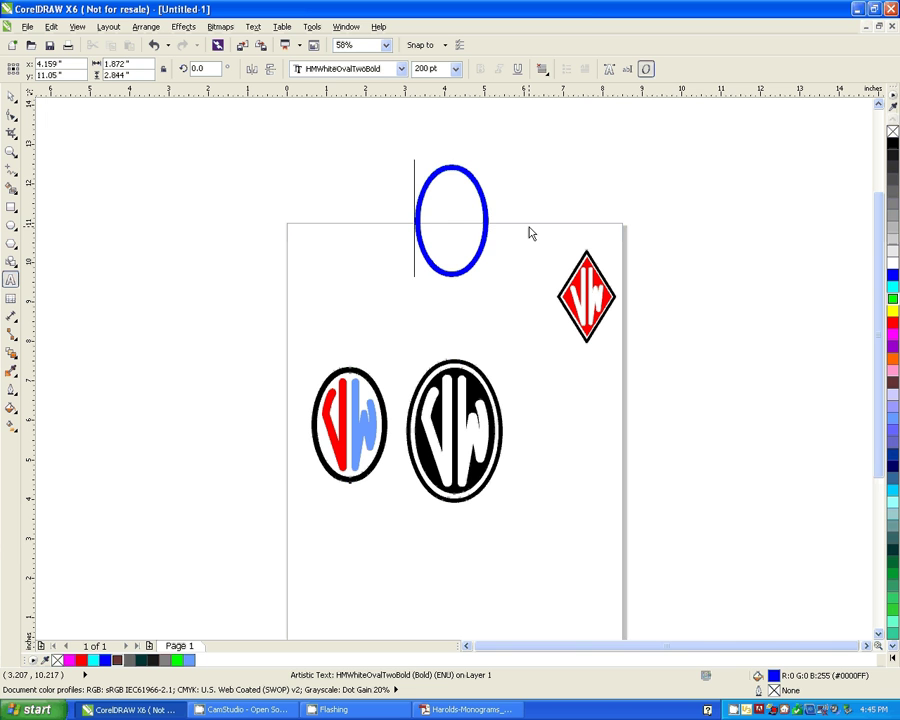
text(W)
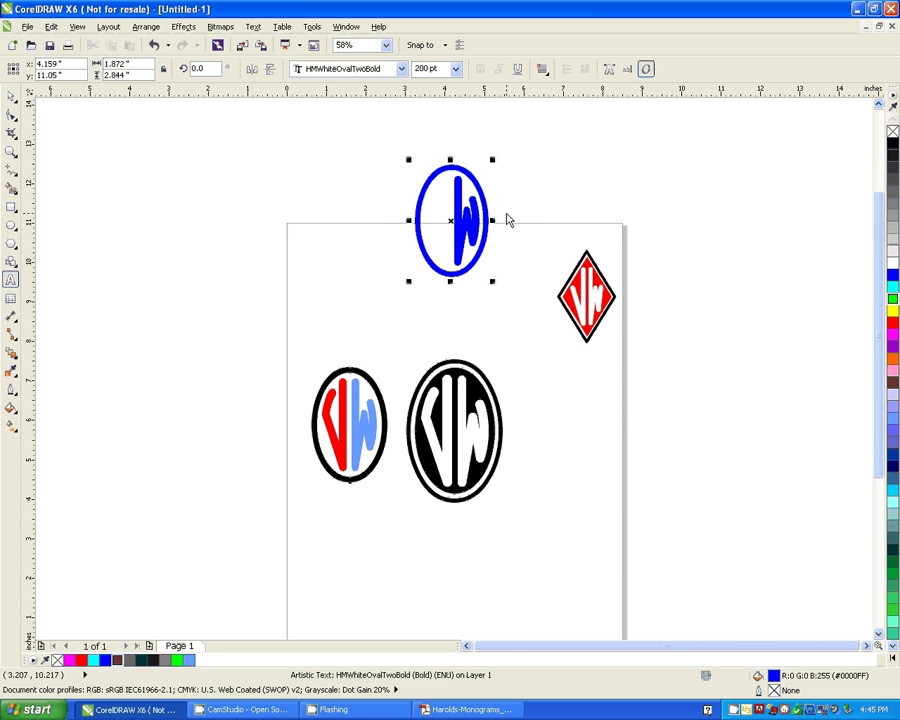
key(BackSpace)
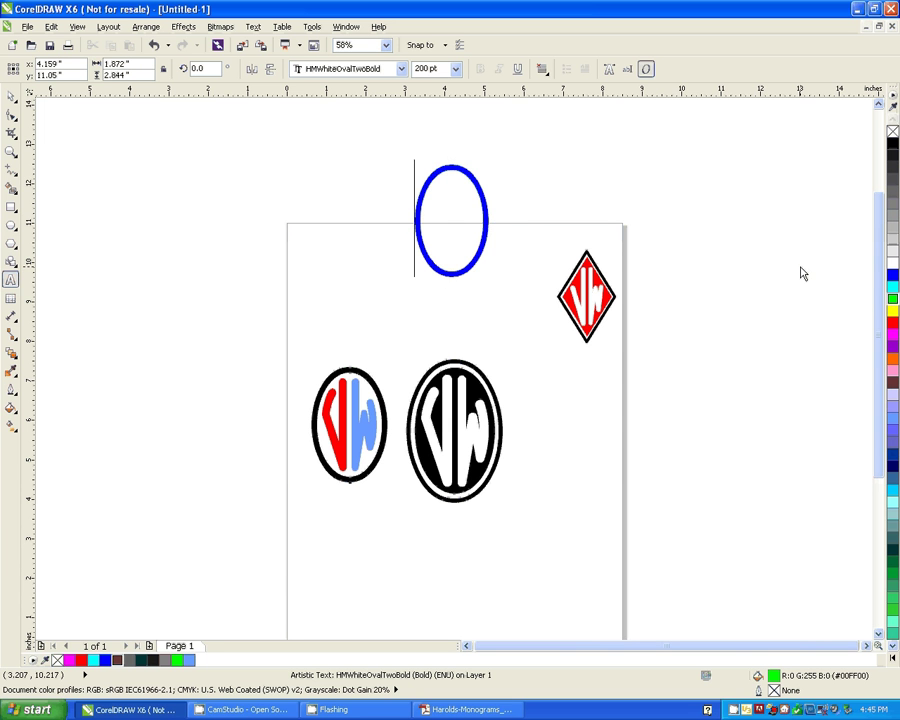
- Add the monogram letters W and V in green (#00FF00) inside the blue oval ring
text(W)
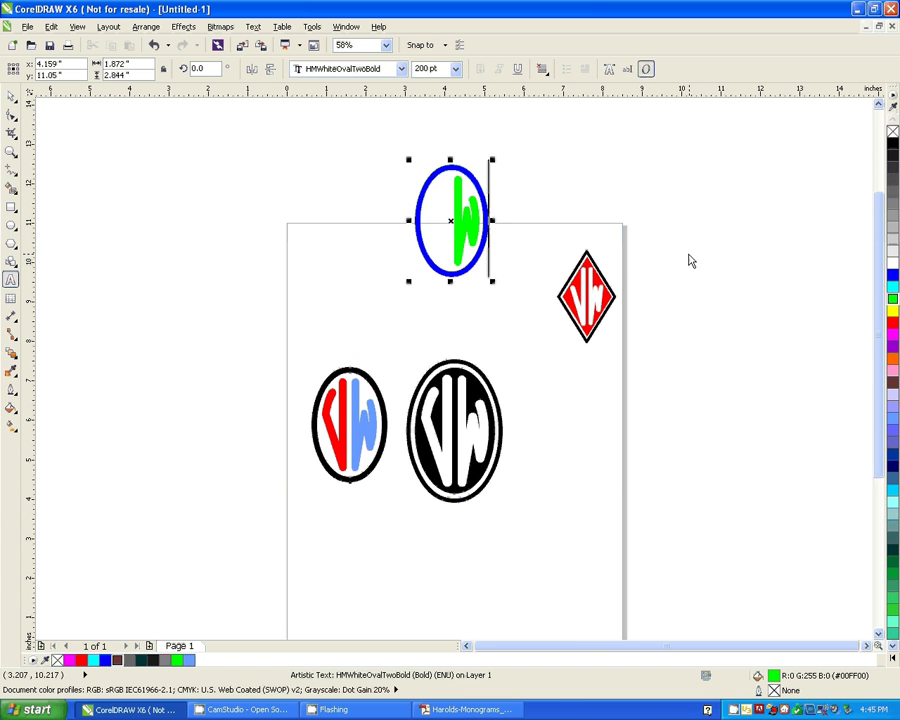
click(425, 232)
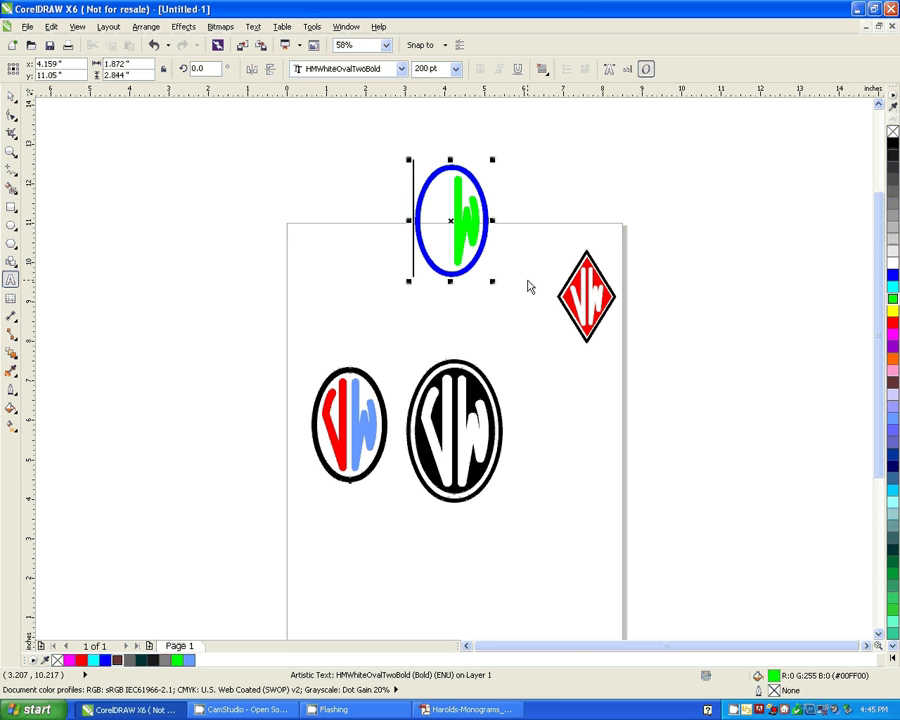
text(v)
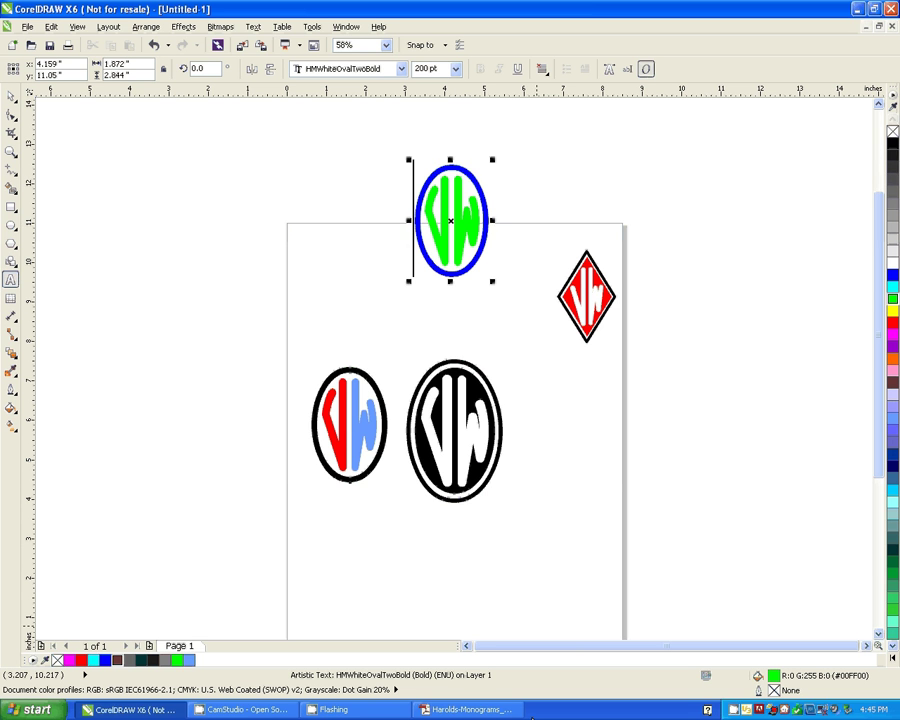
- Read the Harolds-Monograms_Read_Me PDF at full window size for the character chart and two-letter instructions, and minimize it
click(468, 709)
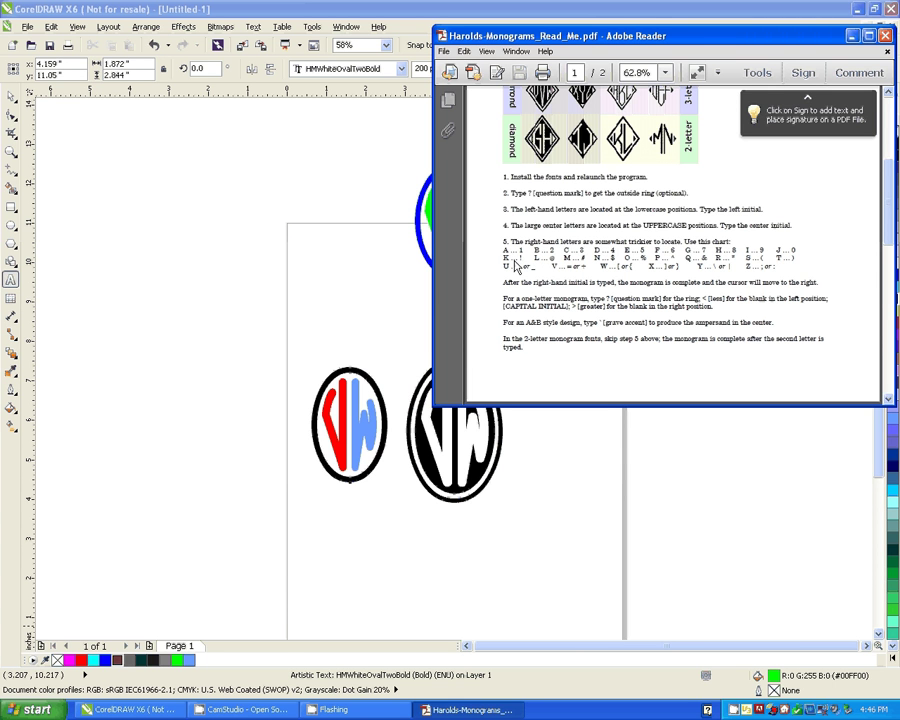
click(868, 36)
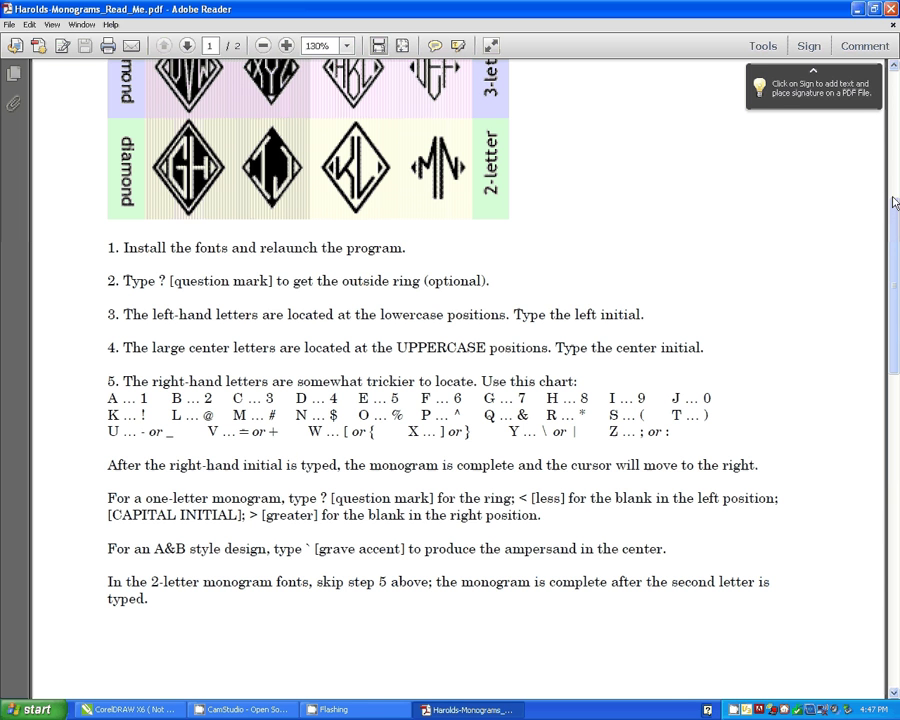
drag(896, 210, 896, 182)
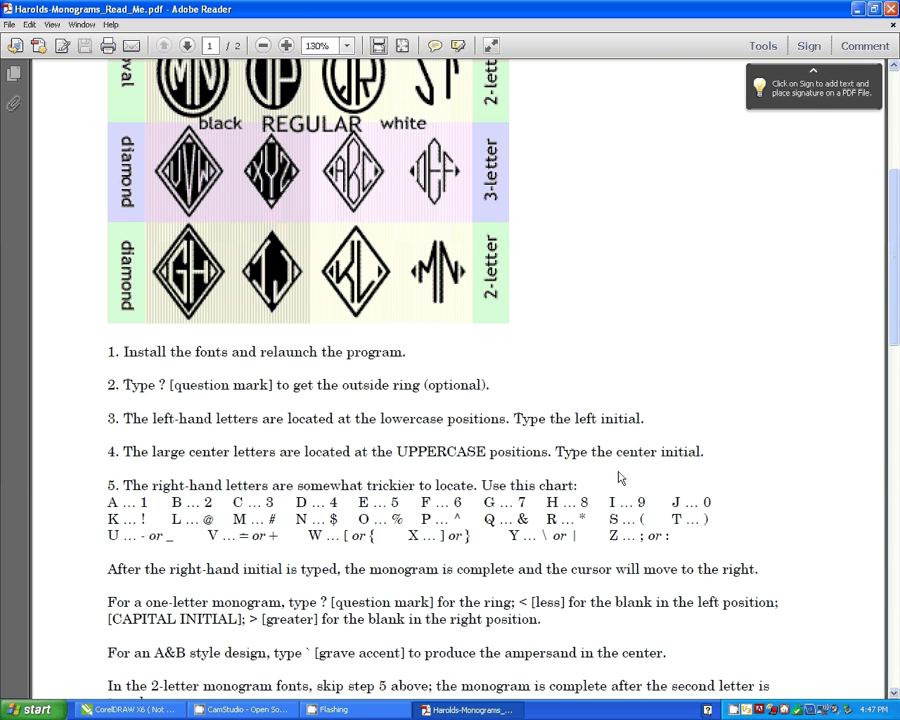
click(857, 10)
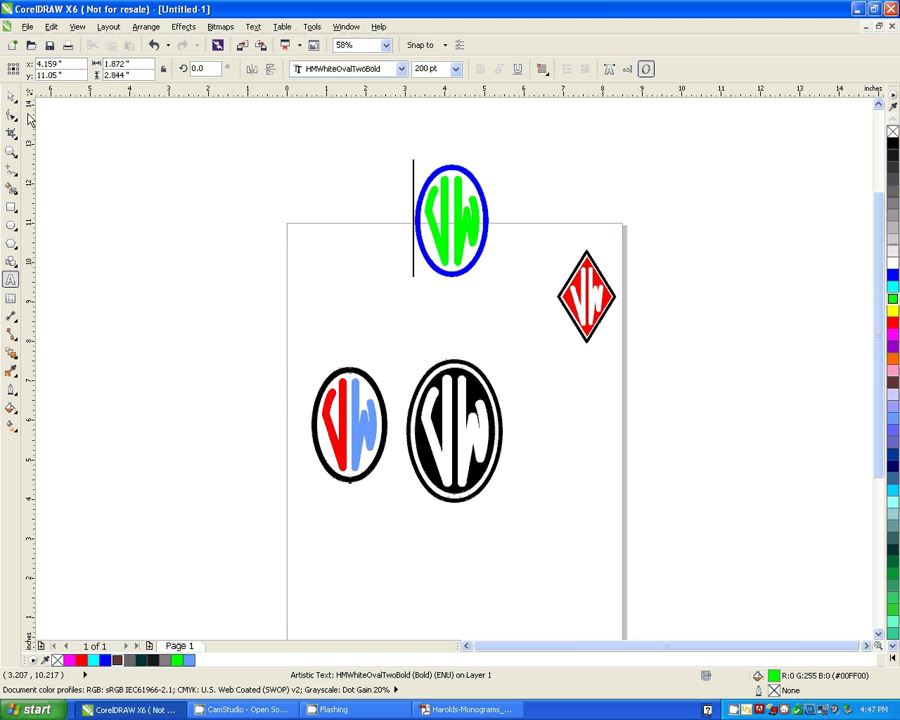
- Move the green-and-blue VW monogram fully onto the page above the ovals and change its font to HMBlackDiamondTwoBold
click(11, 96)
drag(451, 228, 391, 321)
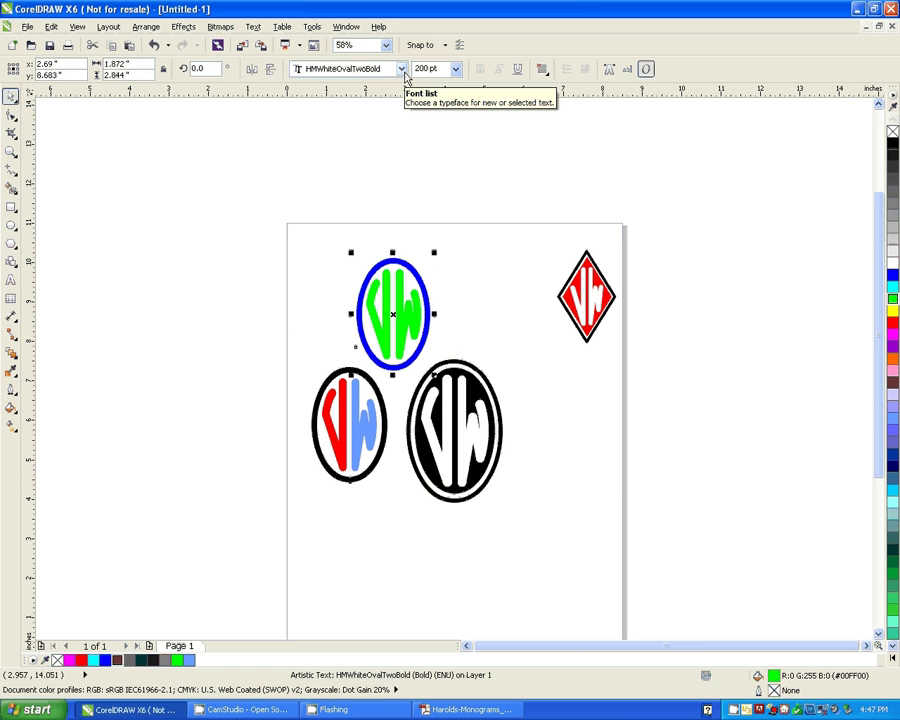
click(401, 69)
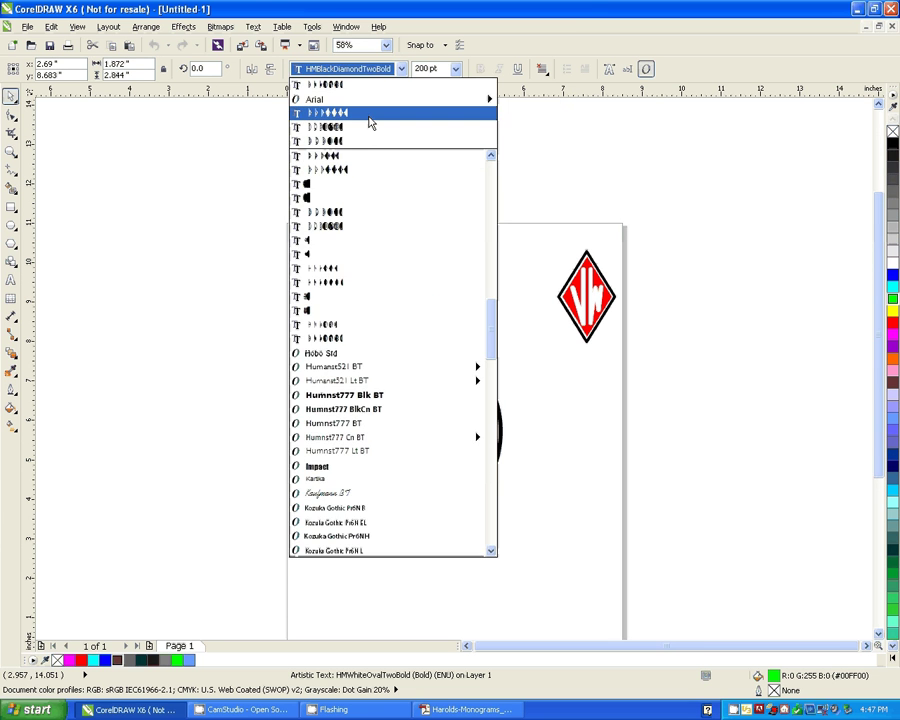
click(370, 122)
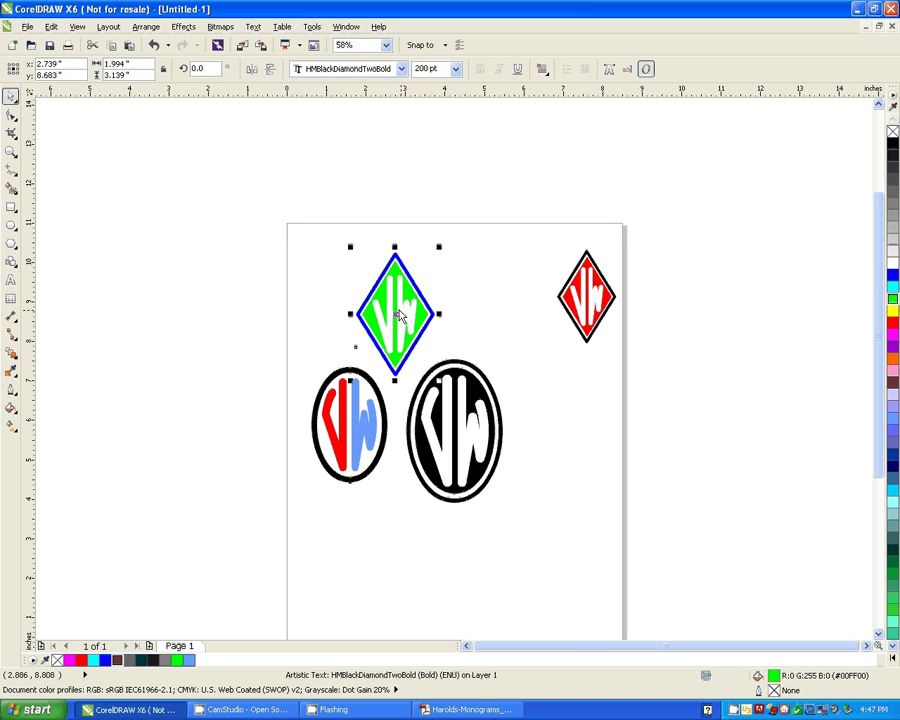
key(Escape)
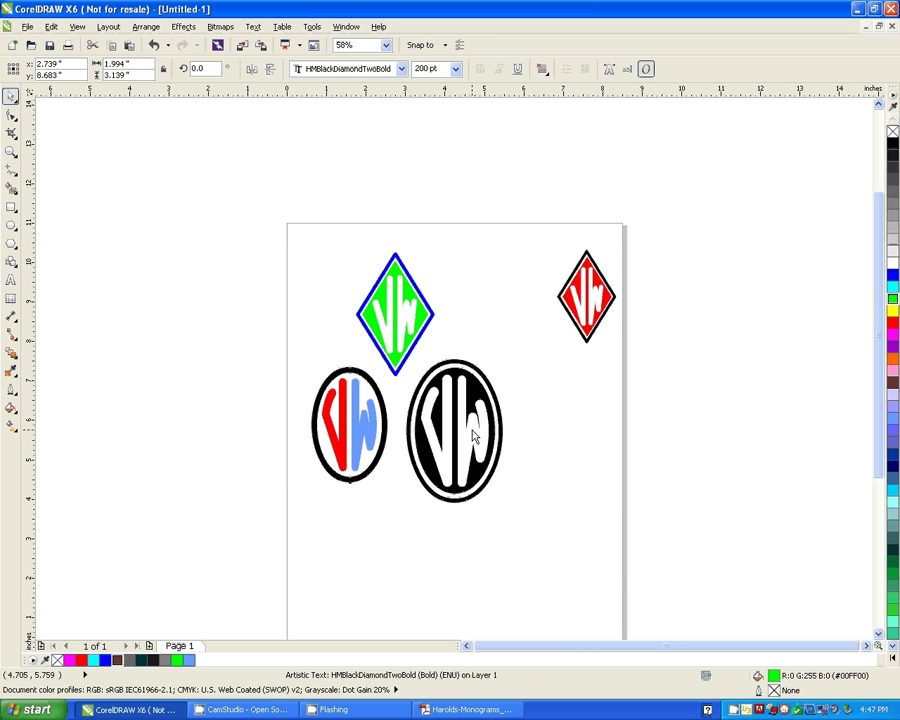
- Shift the black oval monogram away from the red-and-blue one and try the HMWhiteDiamondTwoBold font on it
click(405, 470)
click(401, 69)
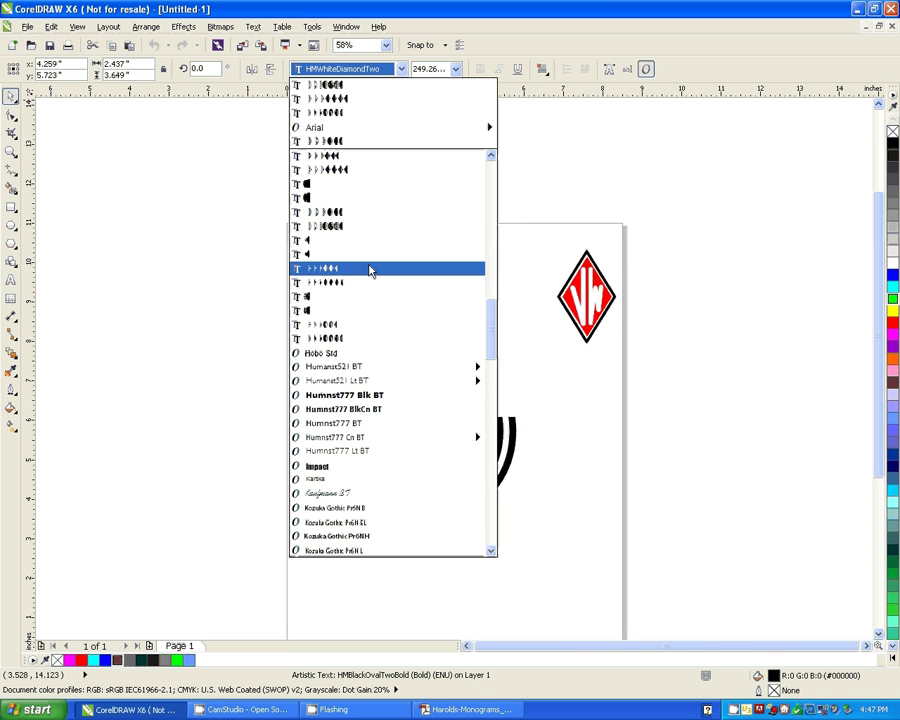
click(529, 391)
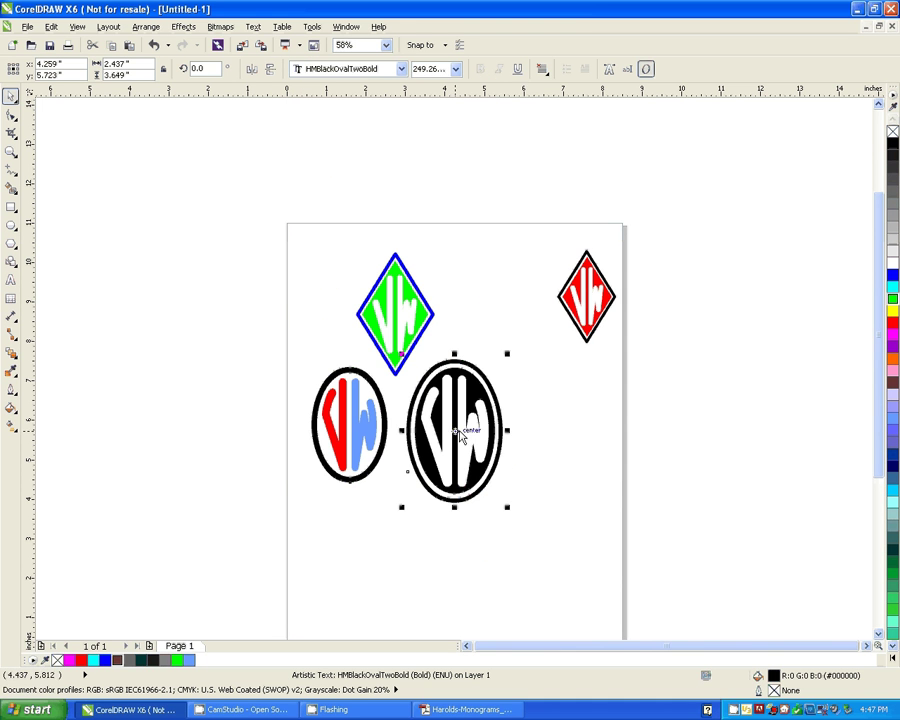
drag(459, 435, 534, 436)
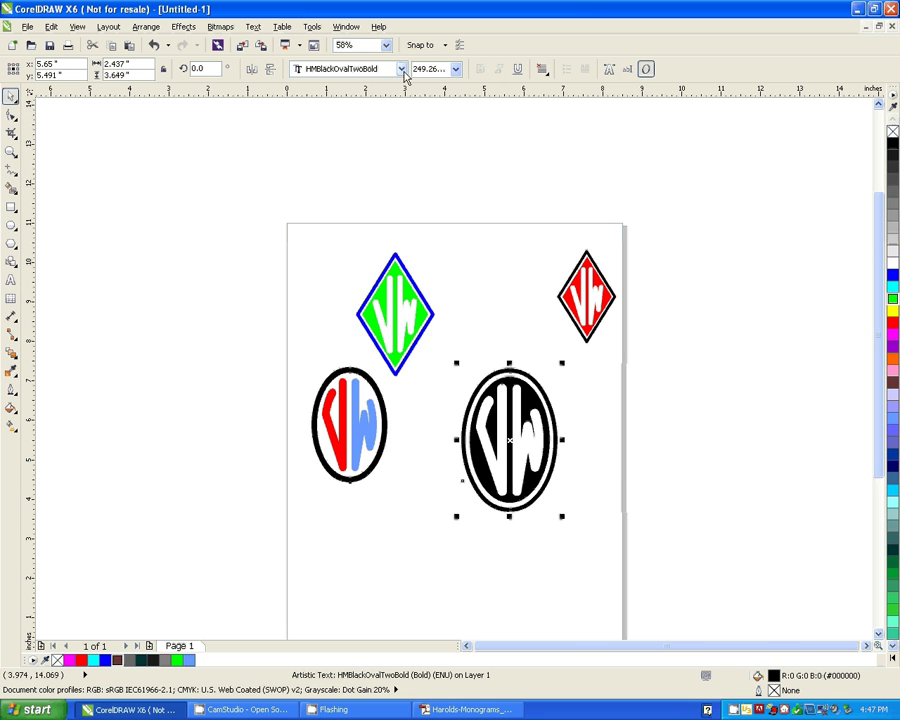
click(401, 69)
click(358, 283)
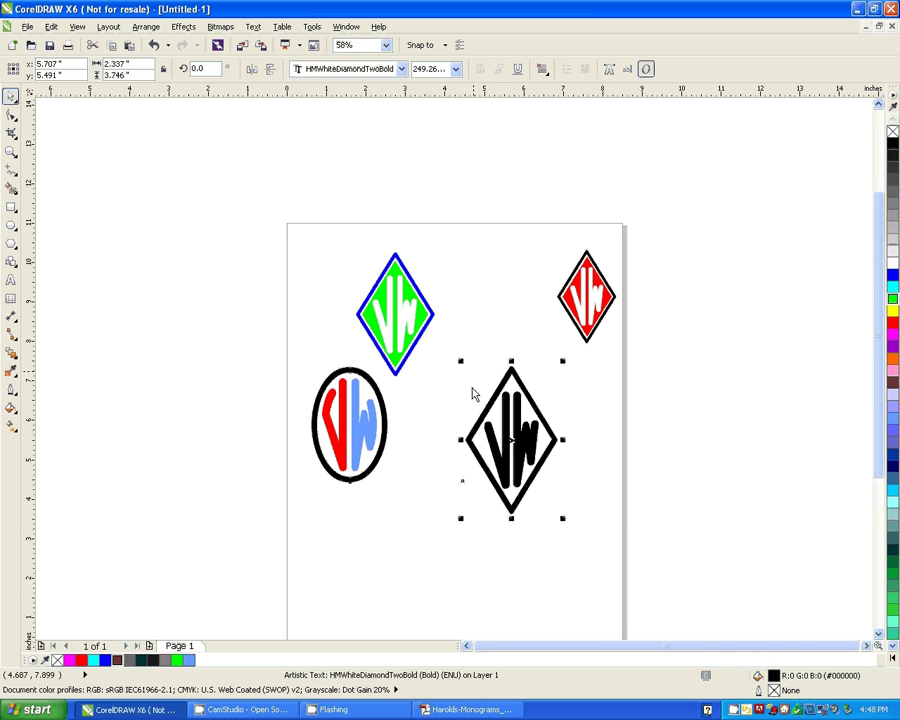
- Move the black diamond monogram to the page's right edge and try the HMBlackOvalTwoBold font on it
drag(474, 394, 565, 405)
click(565, 405)
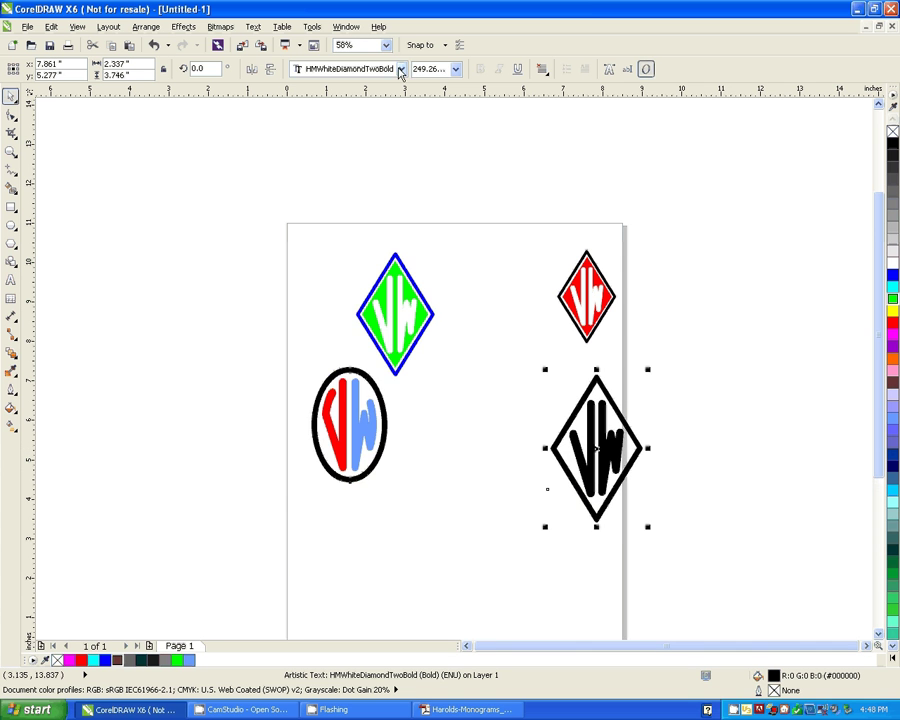
click(402, 69)
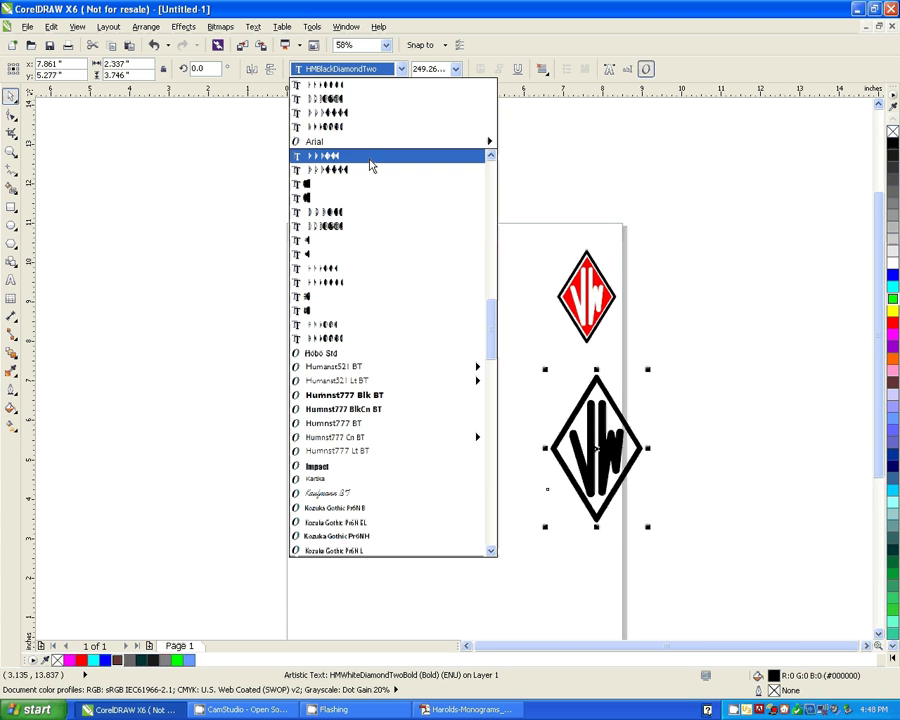
click(352, 236)
- Try the three-letter HMBlackDiamondThreeBold font on the black monogram and move it back inside the page, to about x 5.85, y 6.33 inches
click(402, 69)
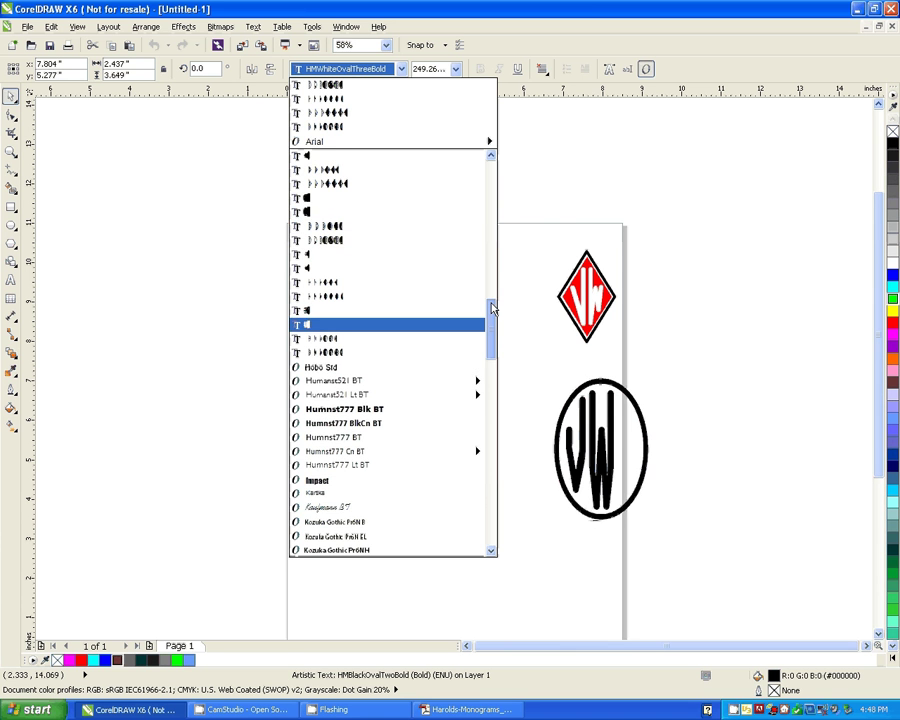
drag(493, 317, 488, 286)
click(355, 324)
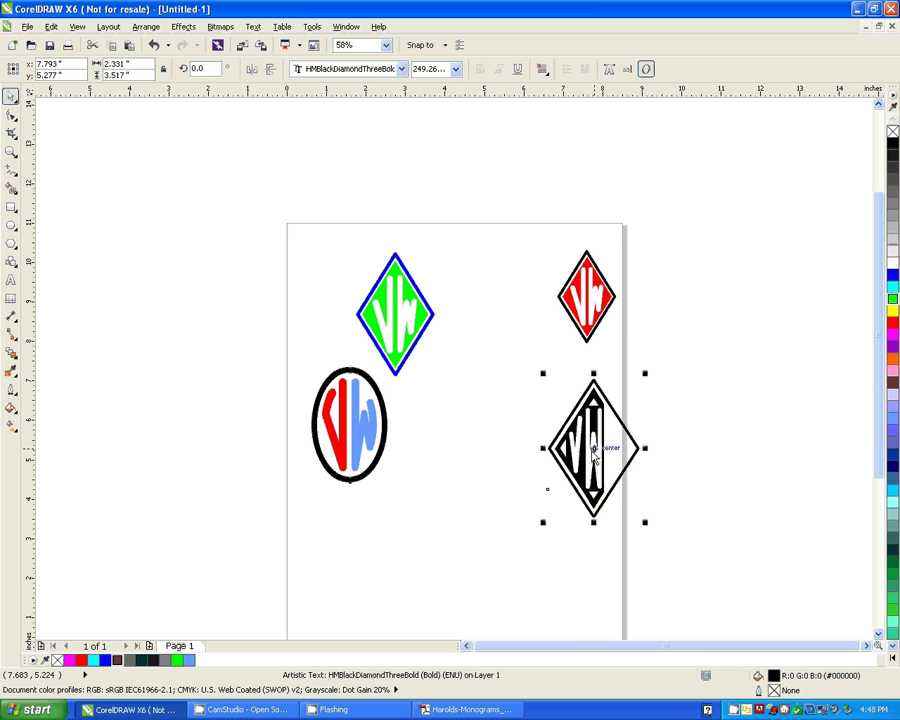
key(Delete)
key(ctrl+z)
click(536, 414)
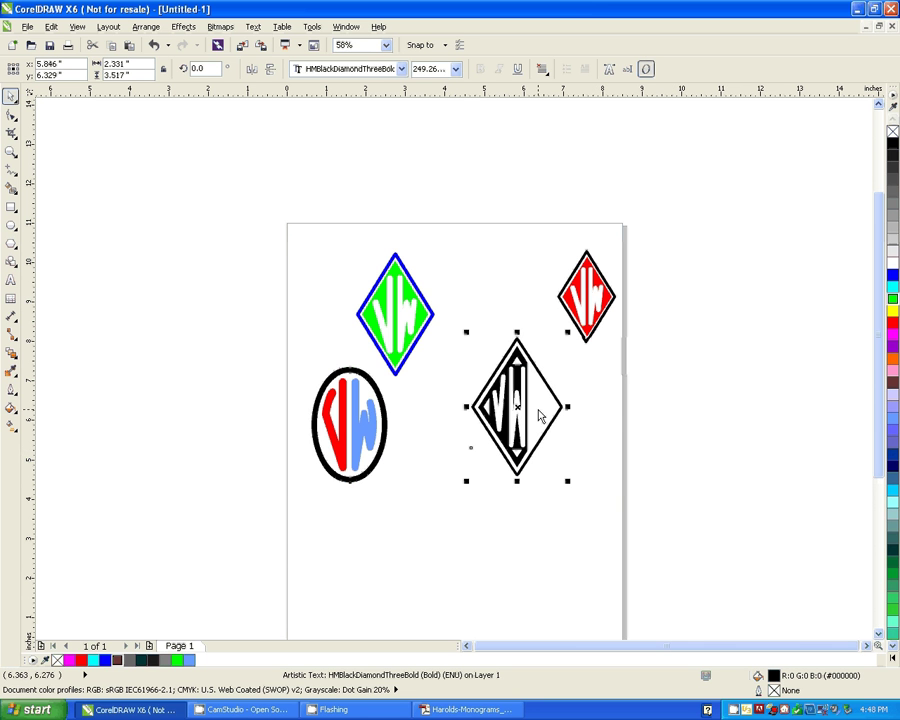
- Delete the ring and all letters from the black diamond monogram's text
click(11, 280)
click(487, 440)
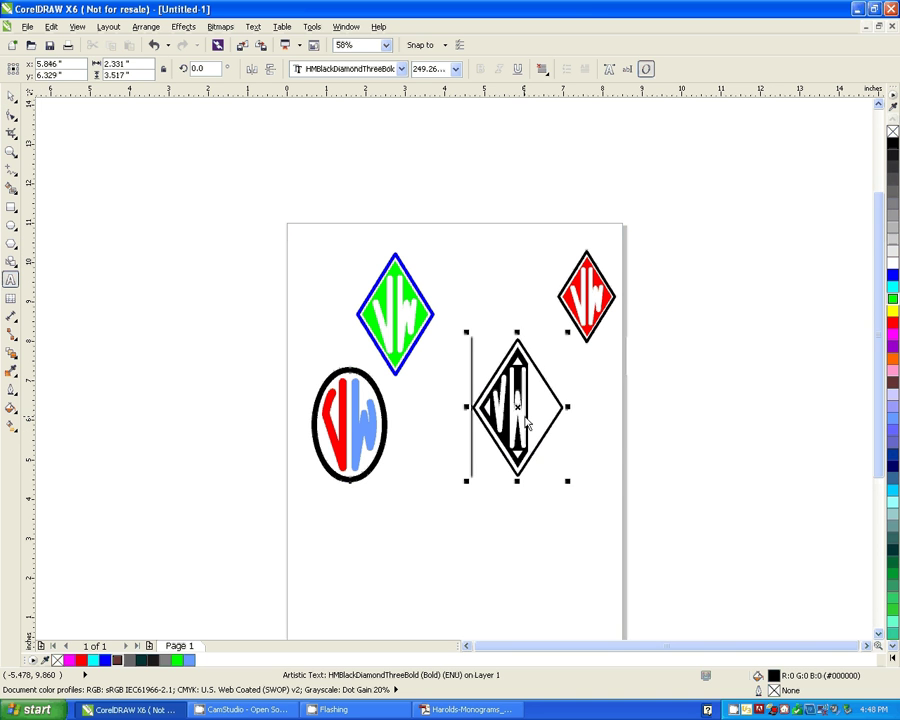
key(Delete)
key(Delete)
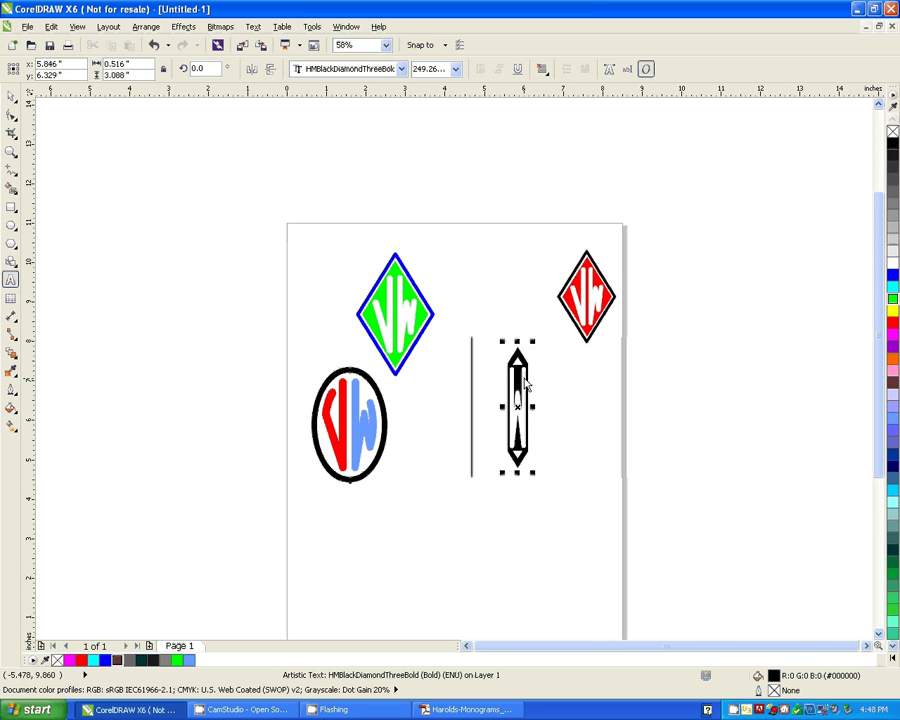
key(Delete)
key(ctrl+z)
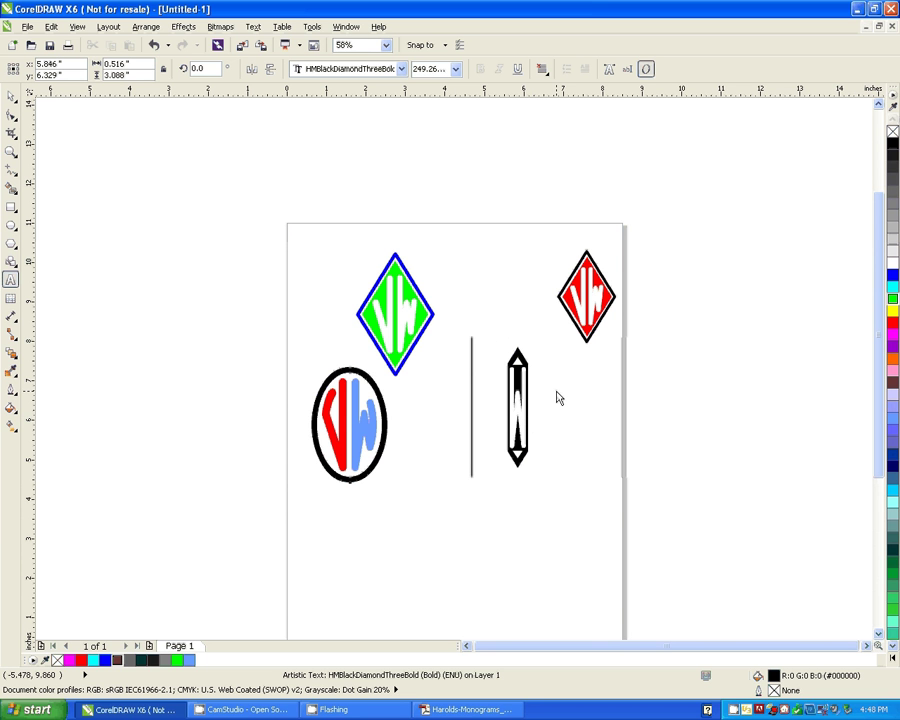
key(Delete)
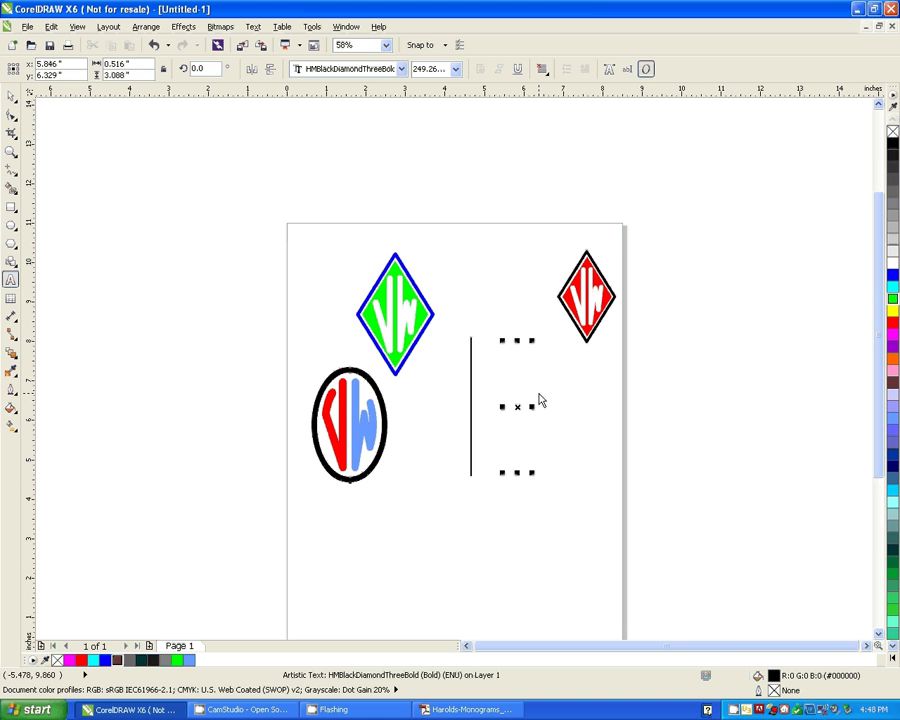
- Start a new artistic text low on the page at about x 4.01, y 2.64 inches, in HMBlackDiamondThreeBold at 200 pt
click(401, 68)
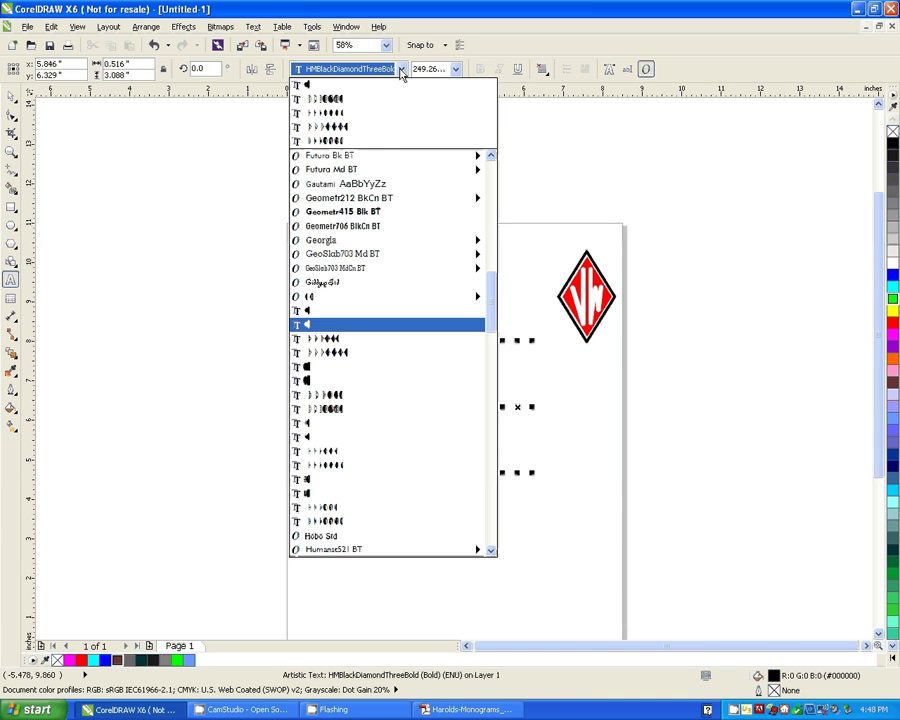
click(333, 328)
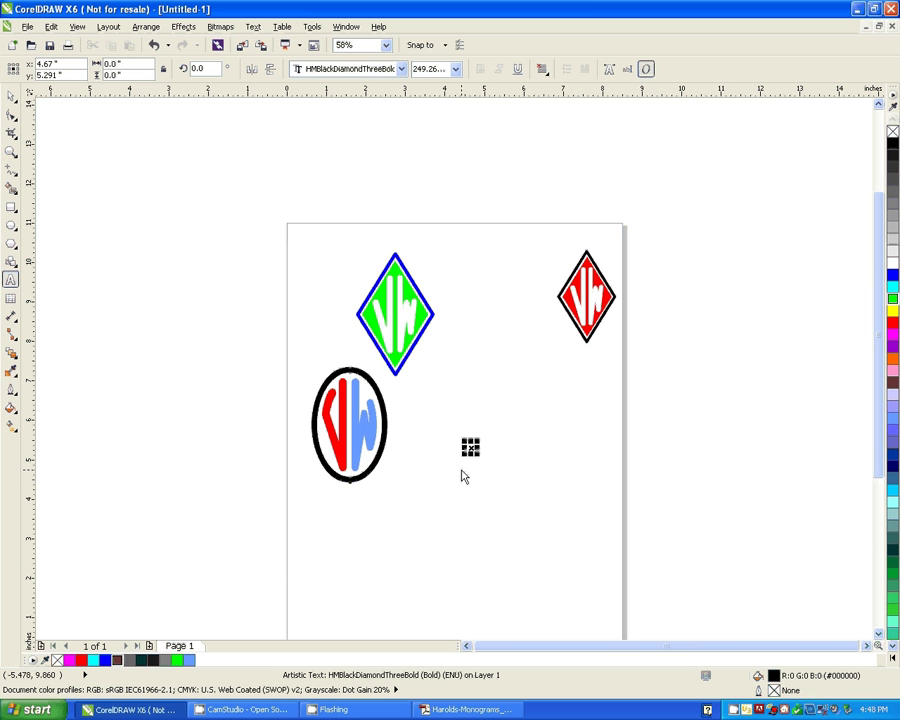
click(442, 548)
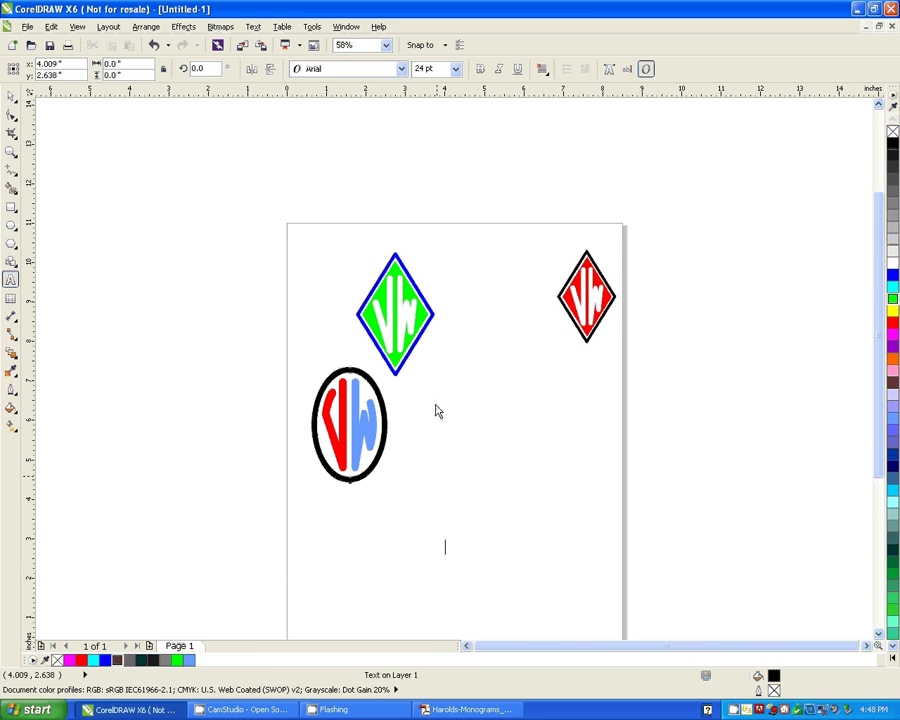
click(401, 68)
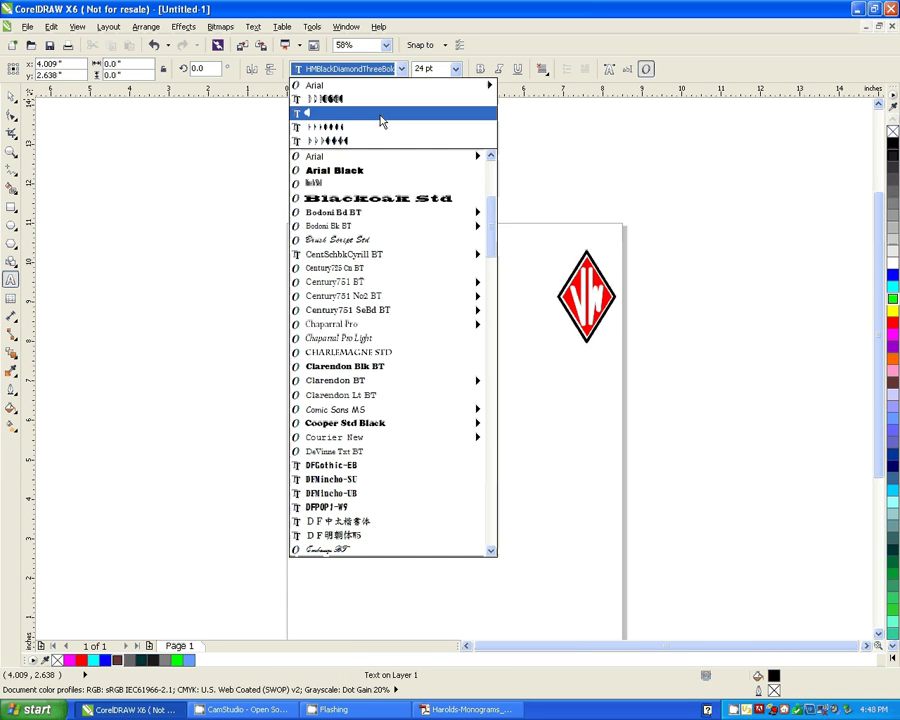
click(380, 116)
click(455, 68)
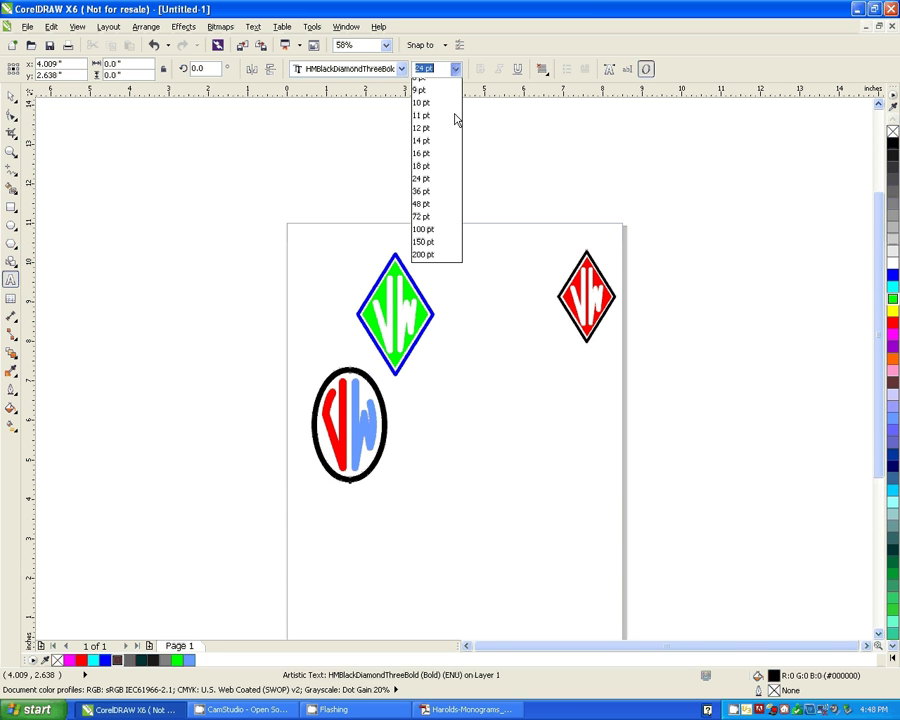
click(432, 286)
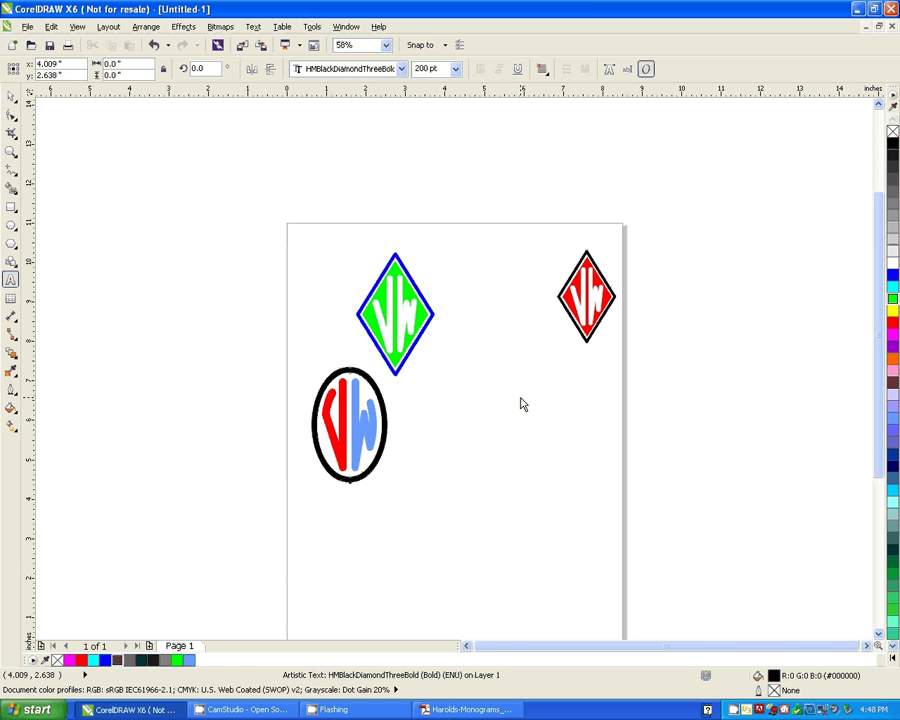
- Enter the outside diamond ring, the lowercase left initial v and the uppercase center initial W in the new text
text([)
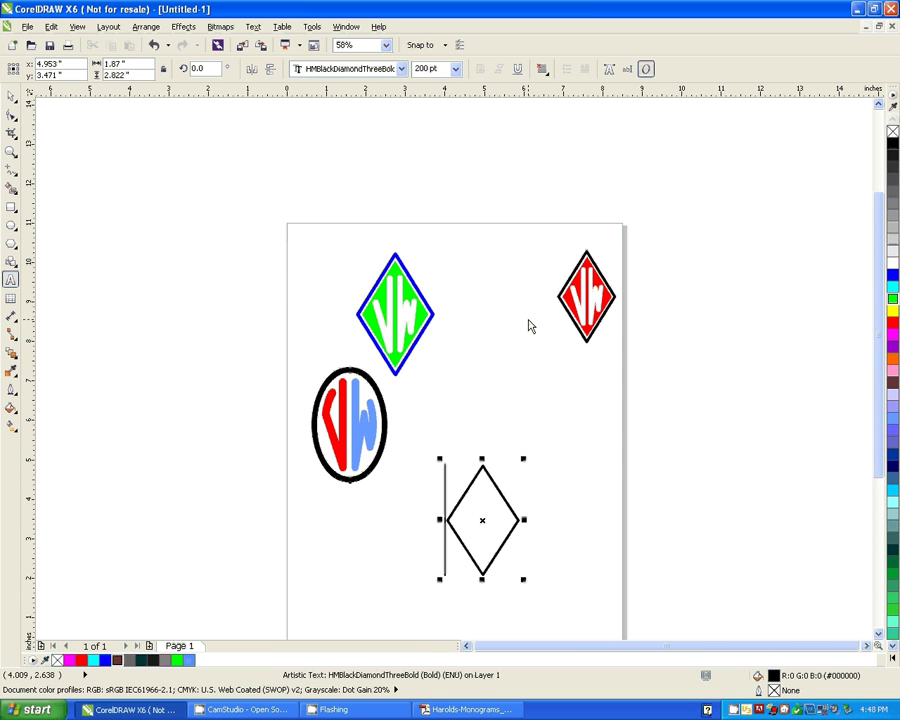
text(v)
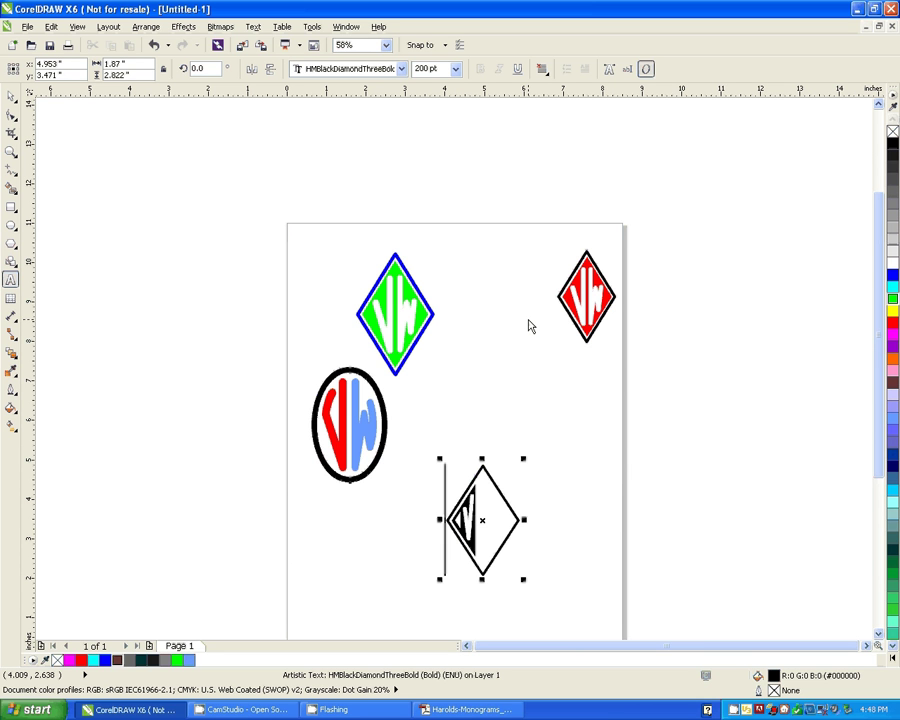
text(Aw)
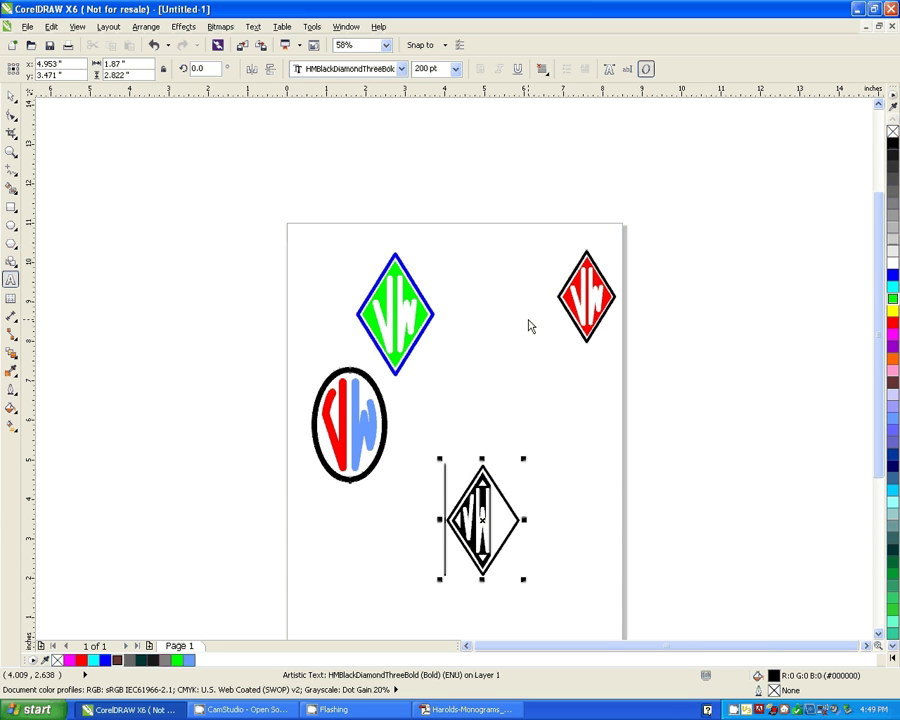
- Check the right-hand letter chart in Harolds-Monograms_Read_Me.pdf, return to CorelDRAW and add the right-hand C, located at 3, to the monogram
click(505, 710)
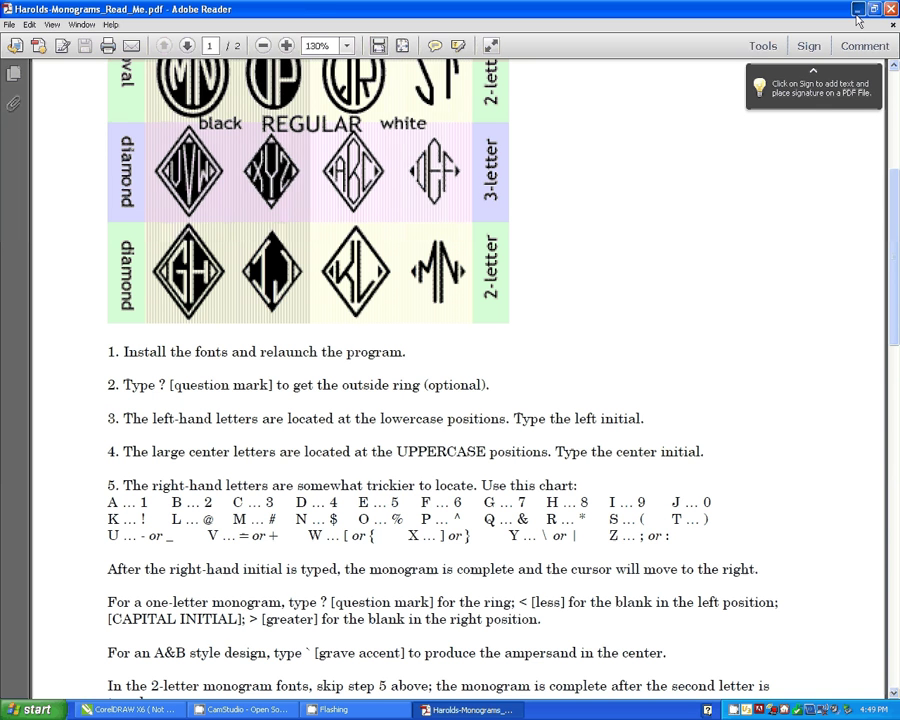
key(alt+Tab)
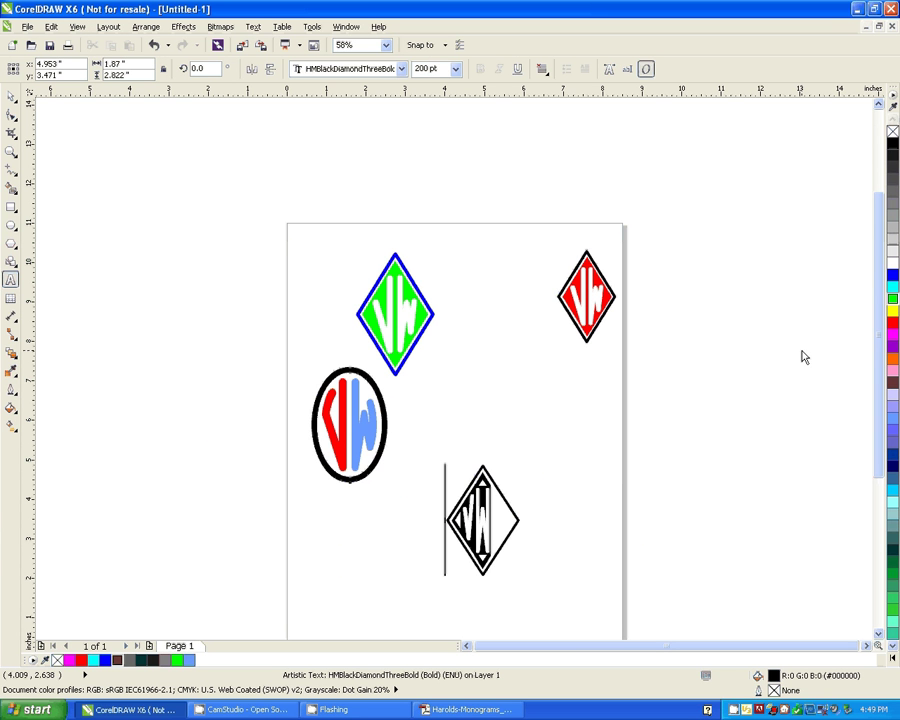
key(End)
text(c)
- Move the black three-letter VWC diamond monogram up between the other monograms, to about x 5.24, y 7.10 inches, and deselect it
double_click(482, 522)
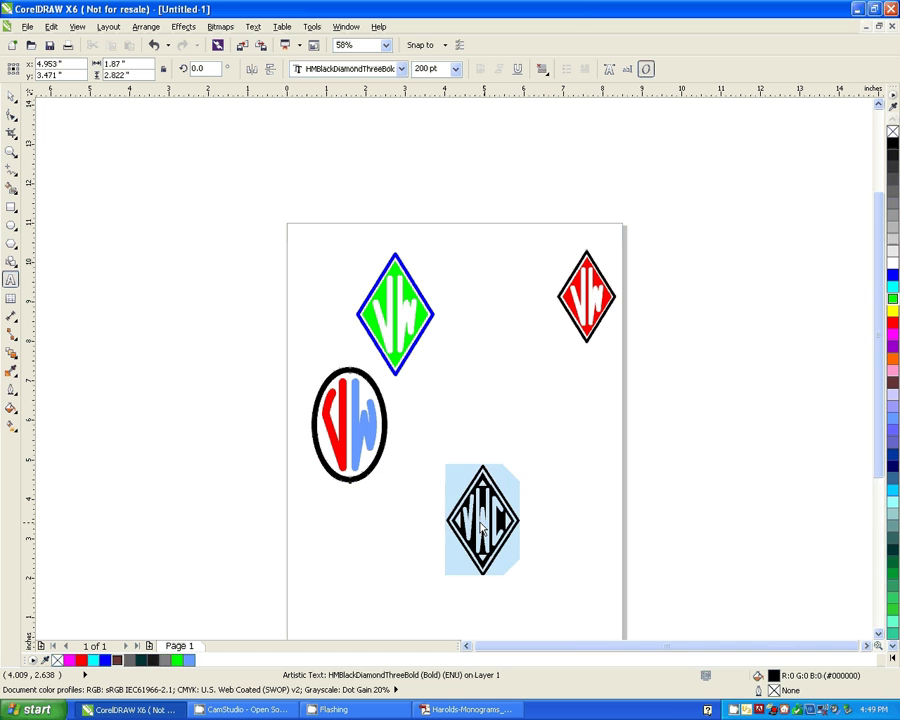
drag(482, 520, 493, 378)
click(10, 95)
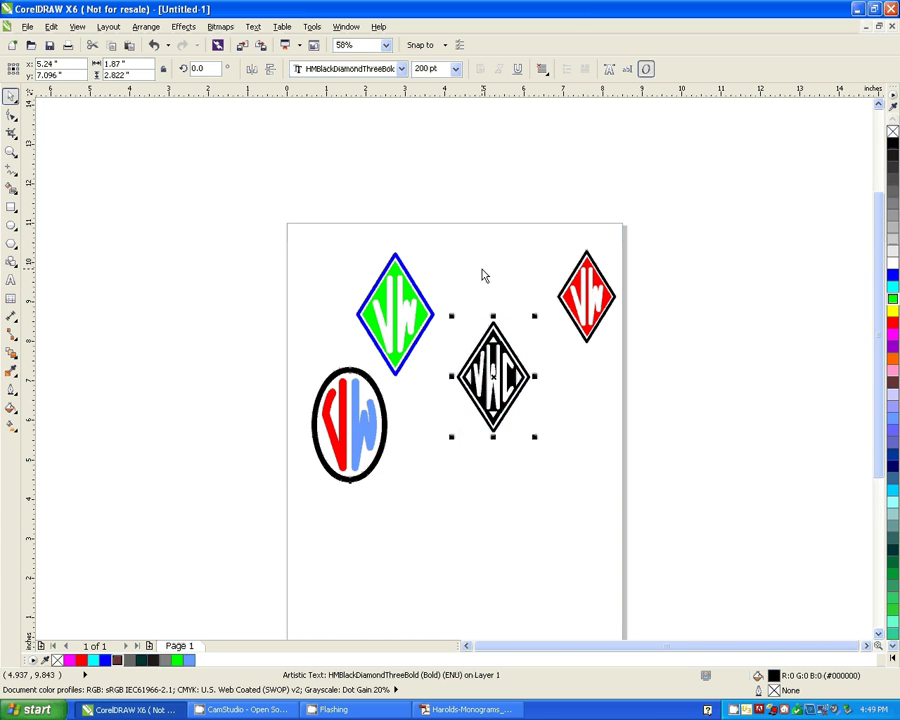
click(551, 274)
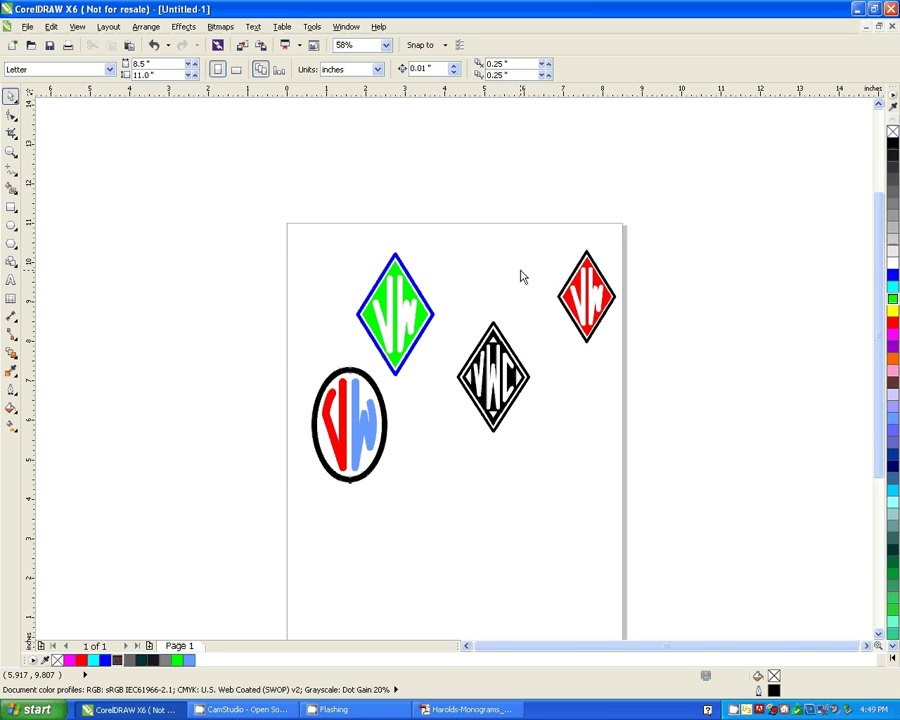